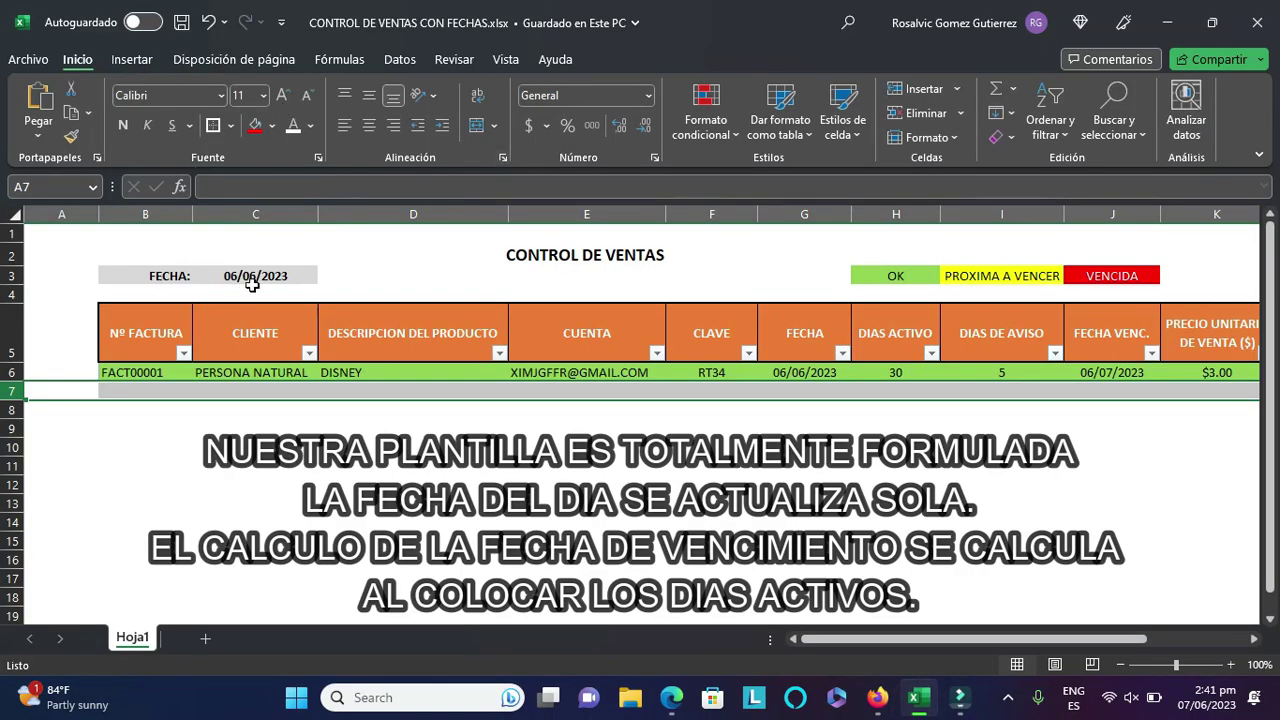
# - Change the TASA exchange rate from 28 to 50
pyautogui.click(176, 432)
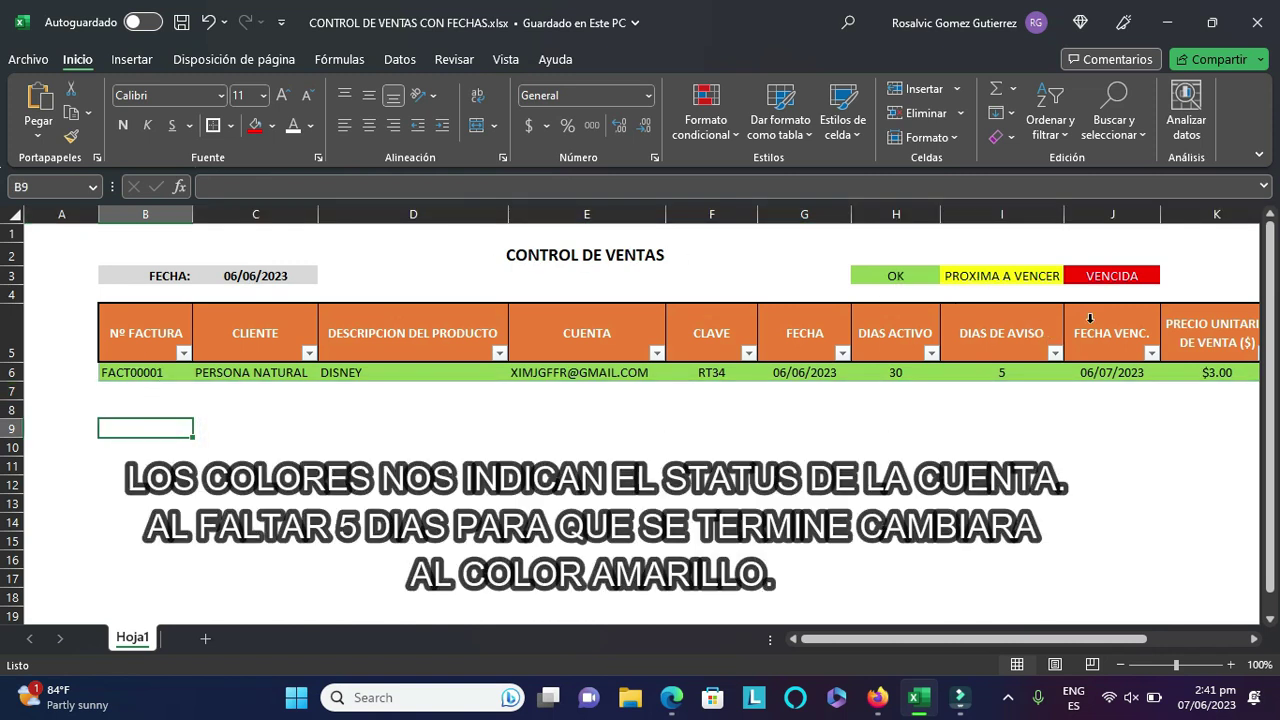
pyautogui.moveTo(950, 638); pyautogui.dragTo(1094, 618)
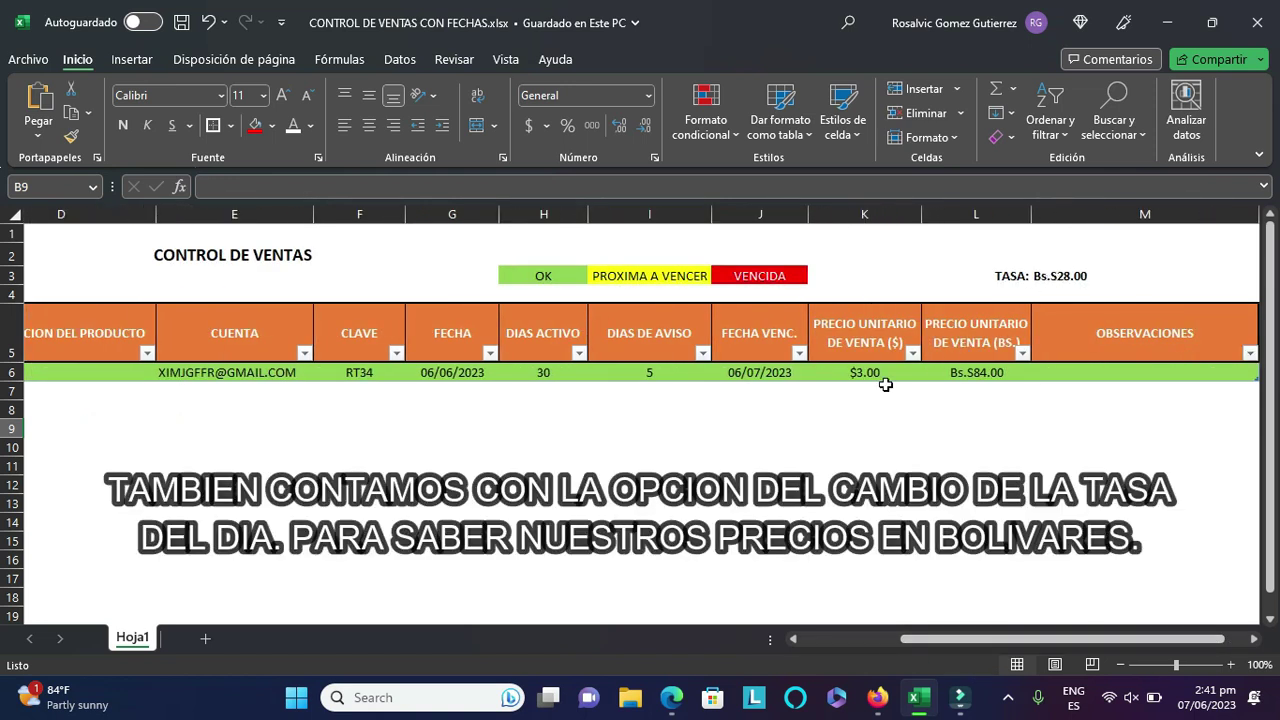
pyautogui.click(1060, 277)
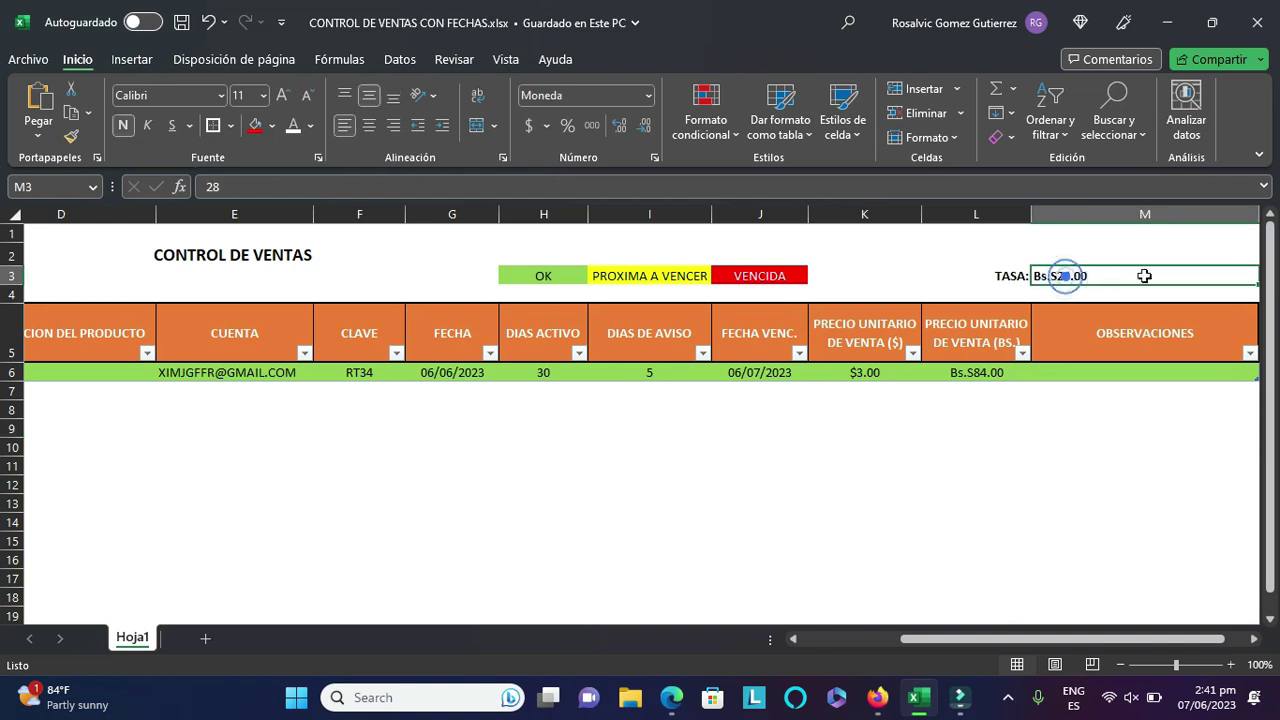
pyautogui.click(285, 187)
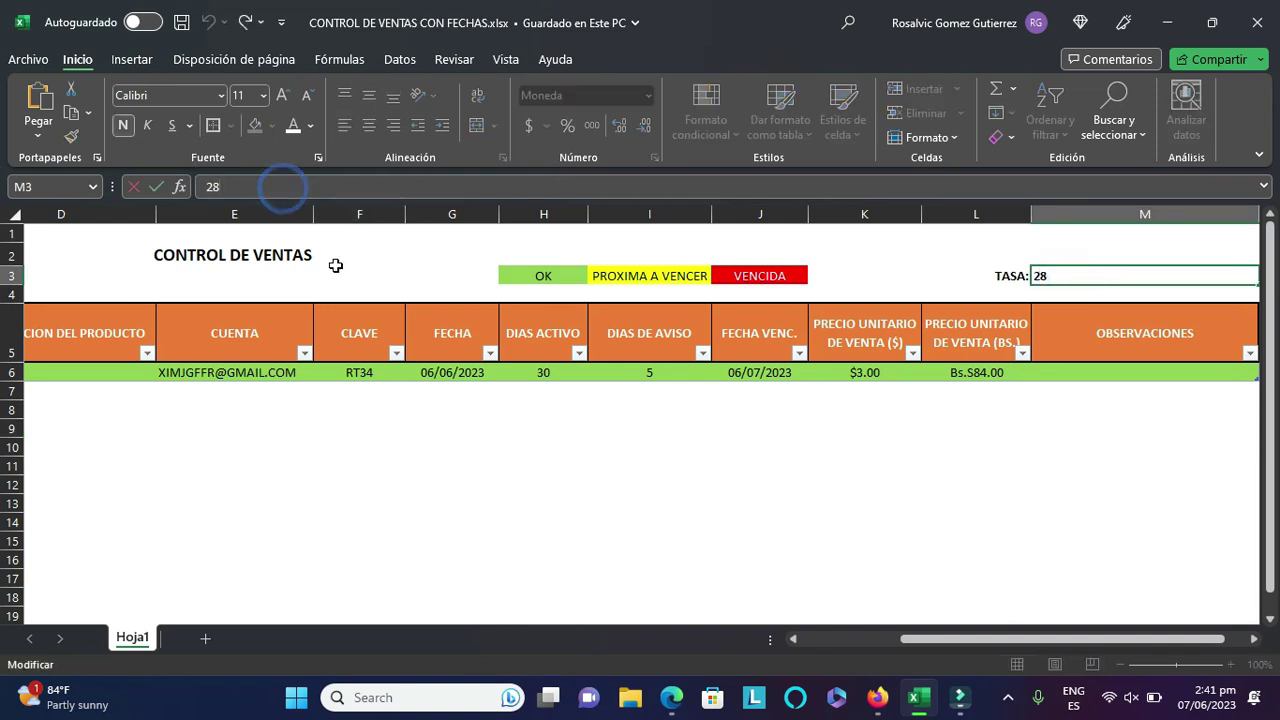
pyautogui.press('BackSpace')
pyautogui.press('BackSpace')
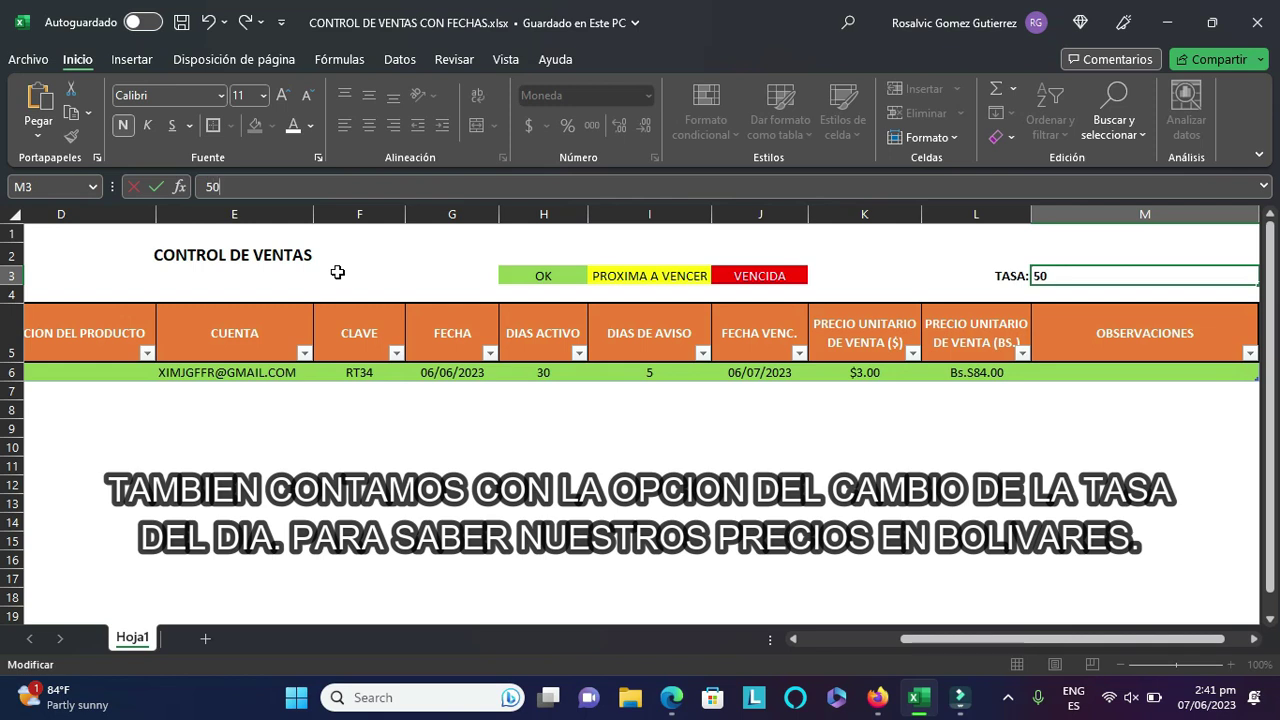
pyautogui.press('Tab')
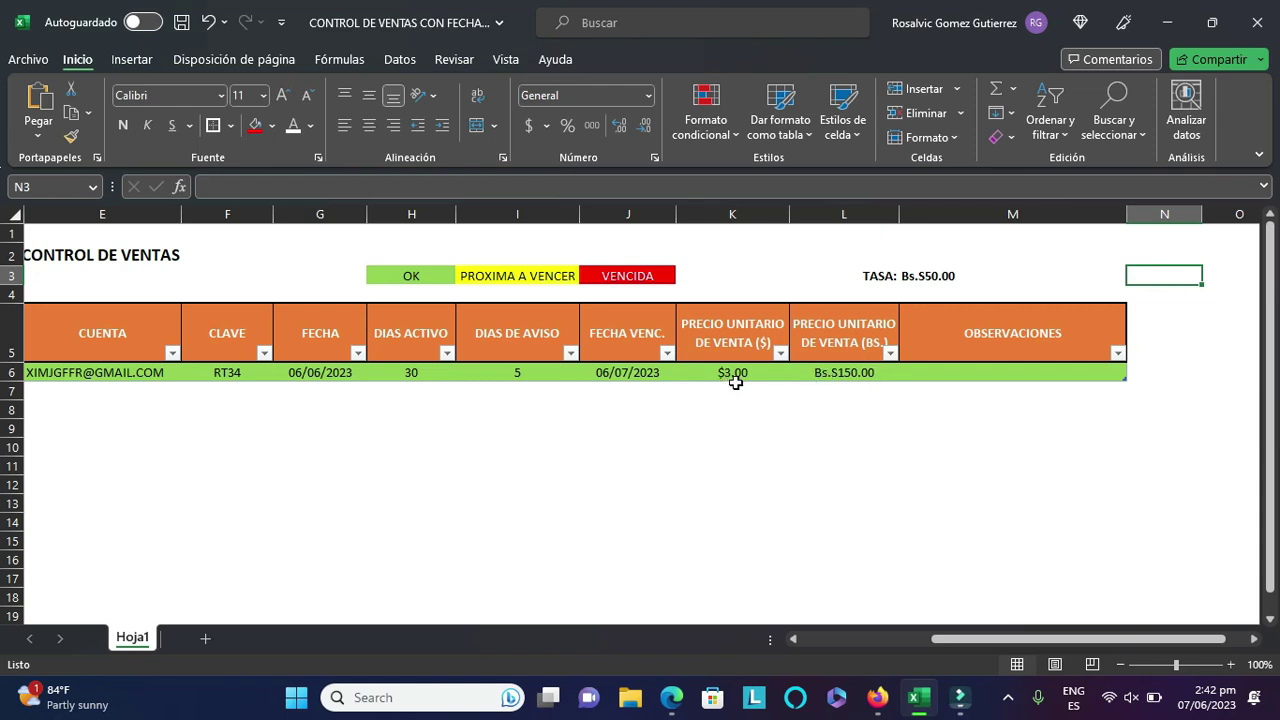
# - Restore the TASA exchange rate to 28
pyautogui.click(912, 277)
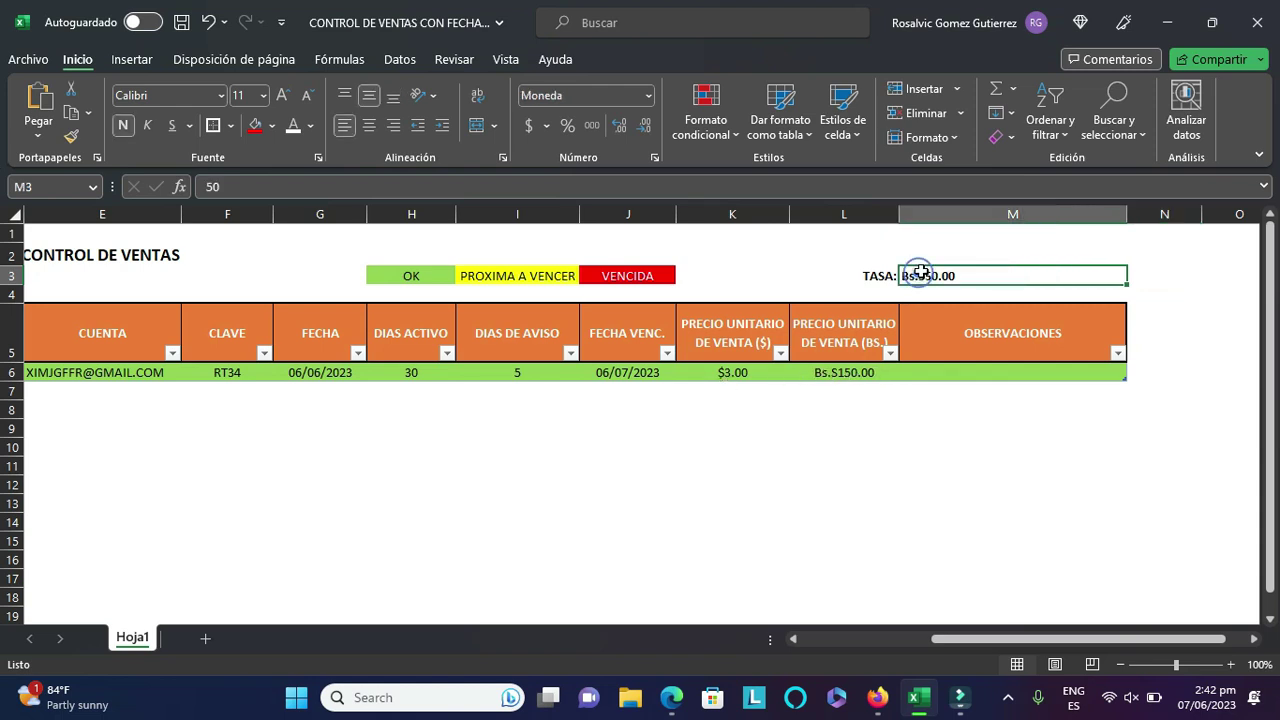
pyautogui.click(287, 181)
pyautogui.press('BackSpace')
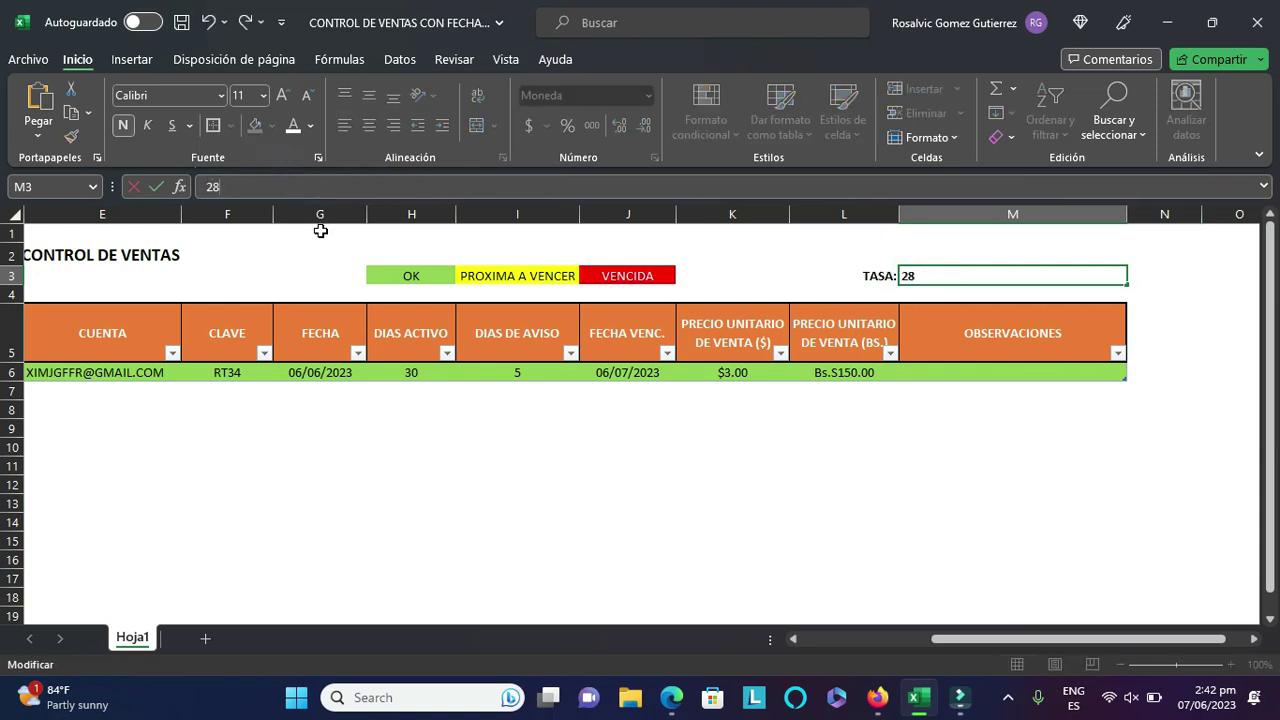
pyautogui.write('28')
pyautogui.press('Return')
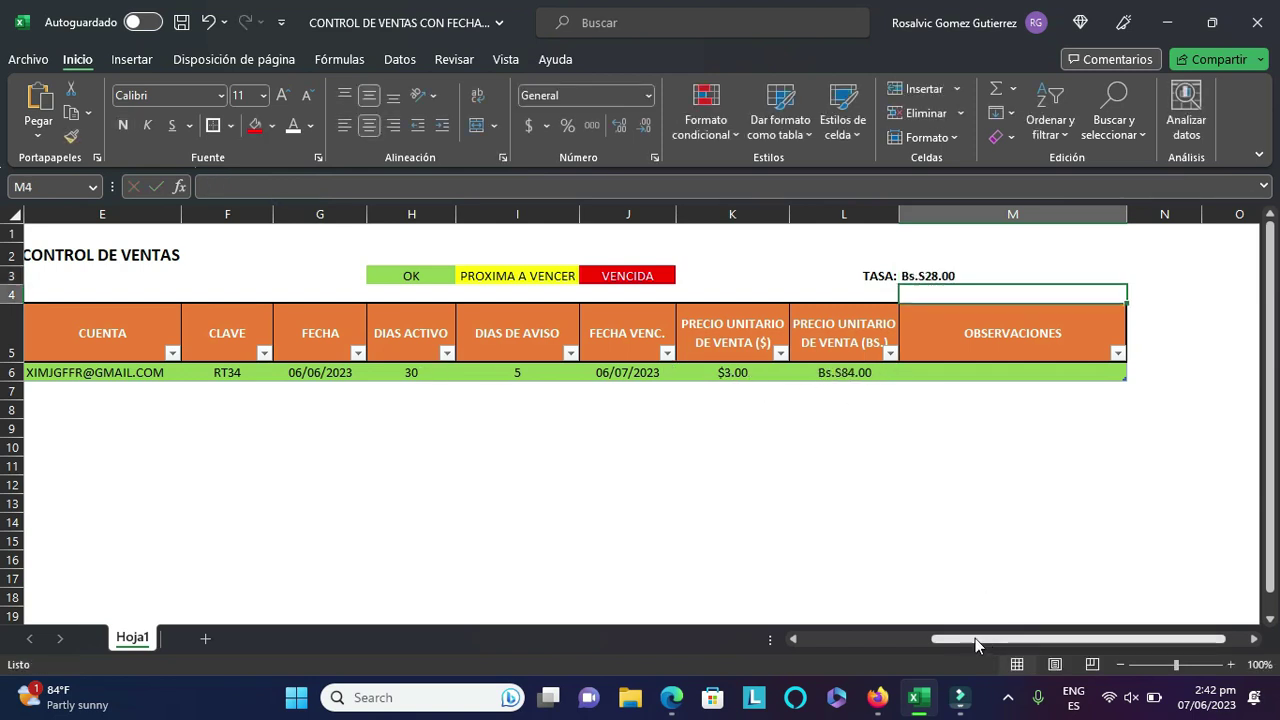
pyautogui.moveTo(990, 640); pyautogui.dragTo(822, 655)
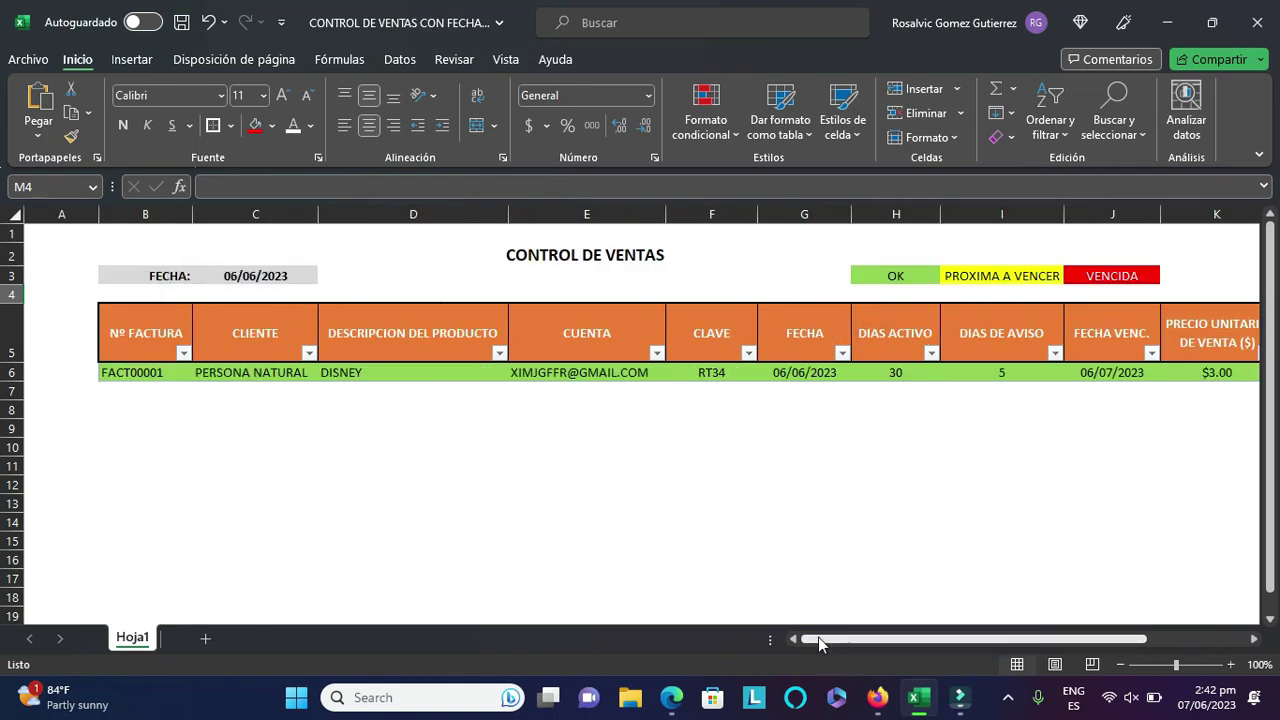
# - Enter invoice number FACT00002 in cell B7
pyautogui.click(141, 395)
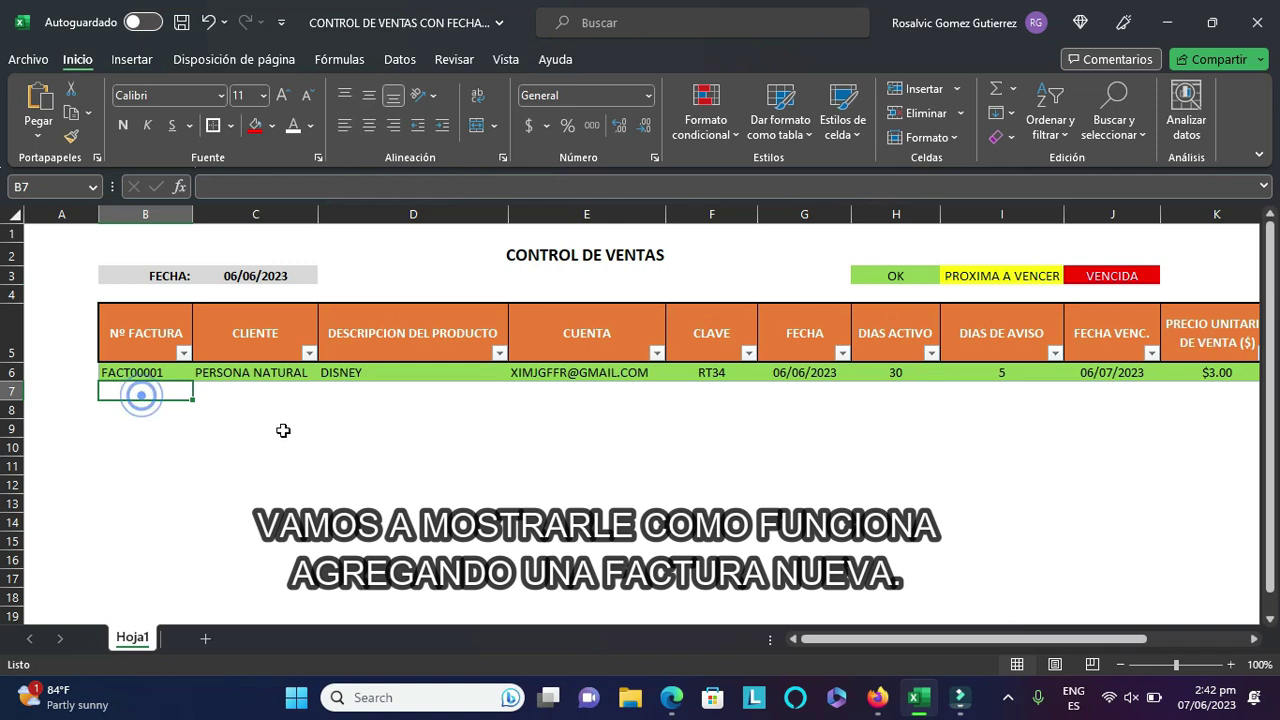
pyautogui.write('FA')
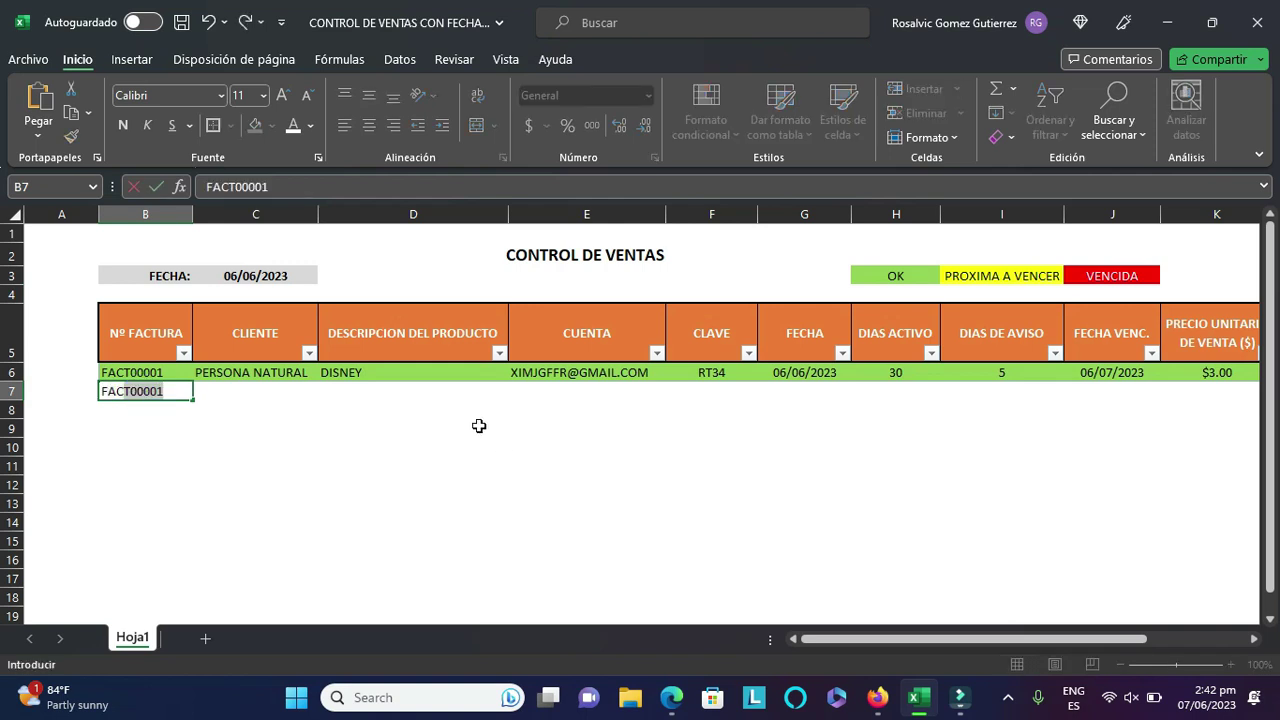
pyautogui.write('C')
pyautogui.click(288, 187)
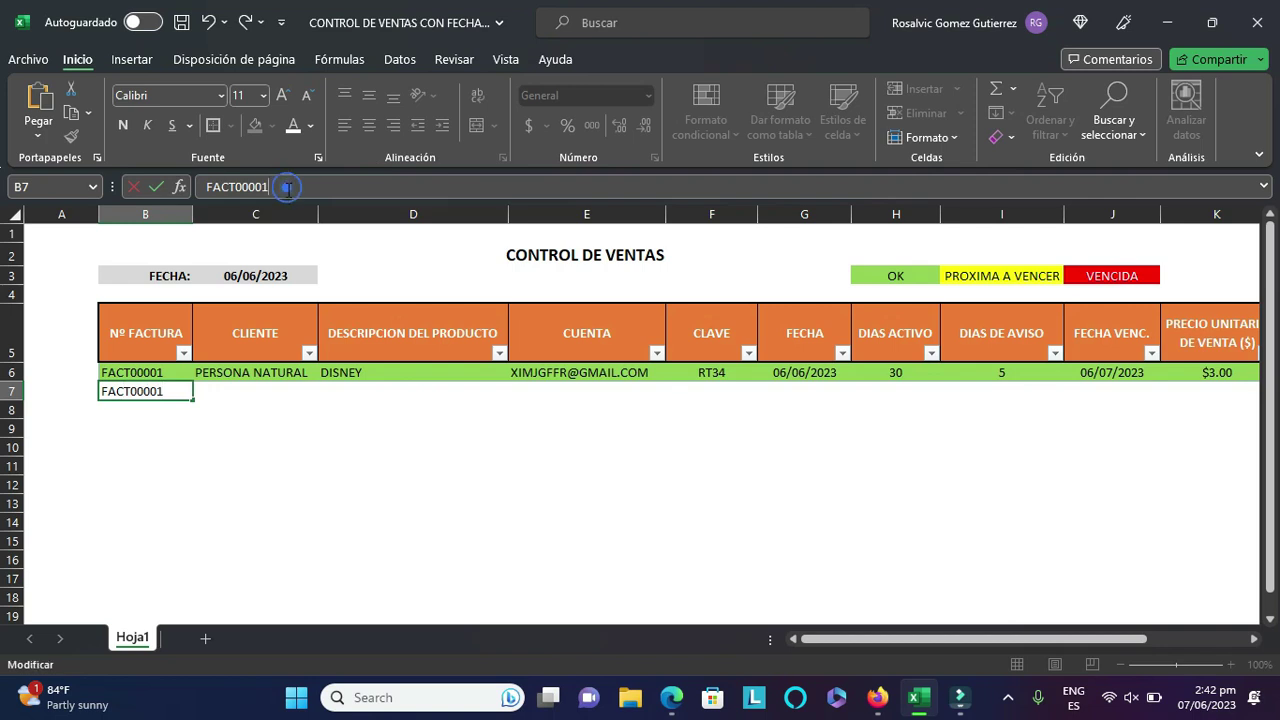
pyautogui.press('BackSpace')
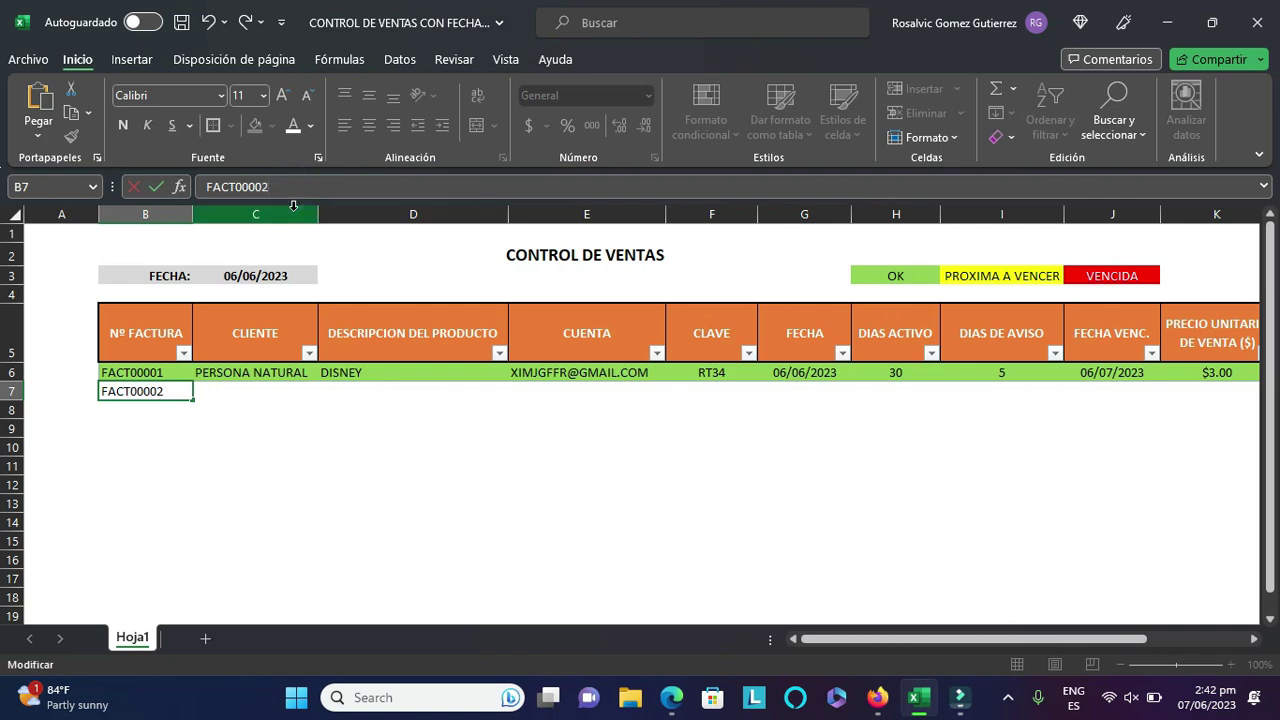
pyautogui.write('2')
pyautogui.press('Tab')
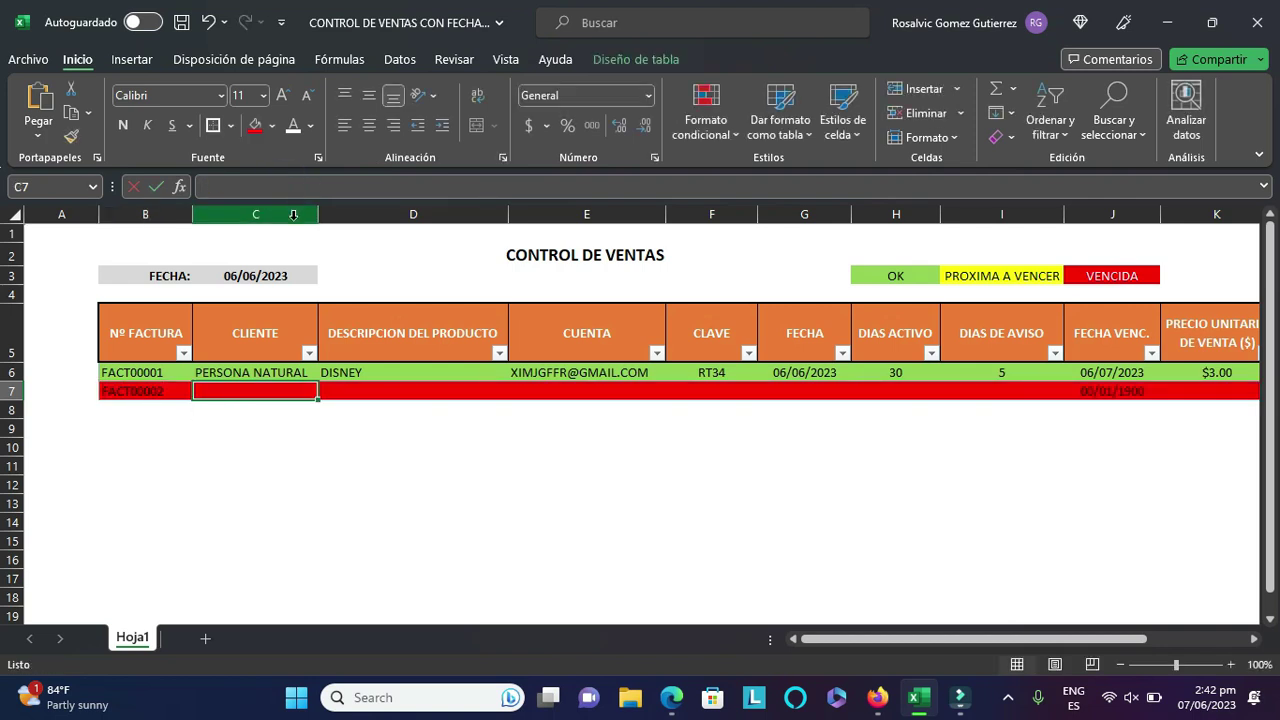
pyautogui.write('MARIA')
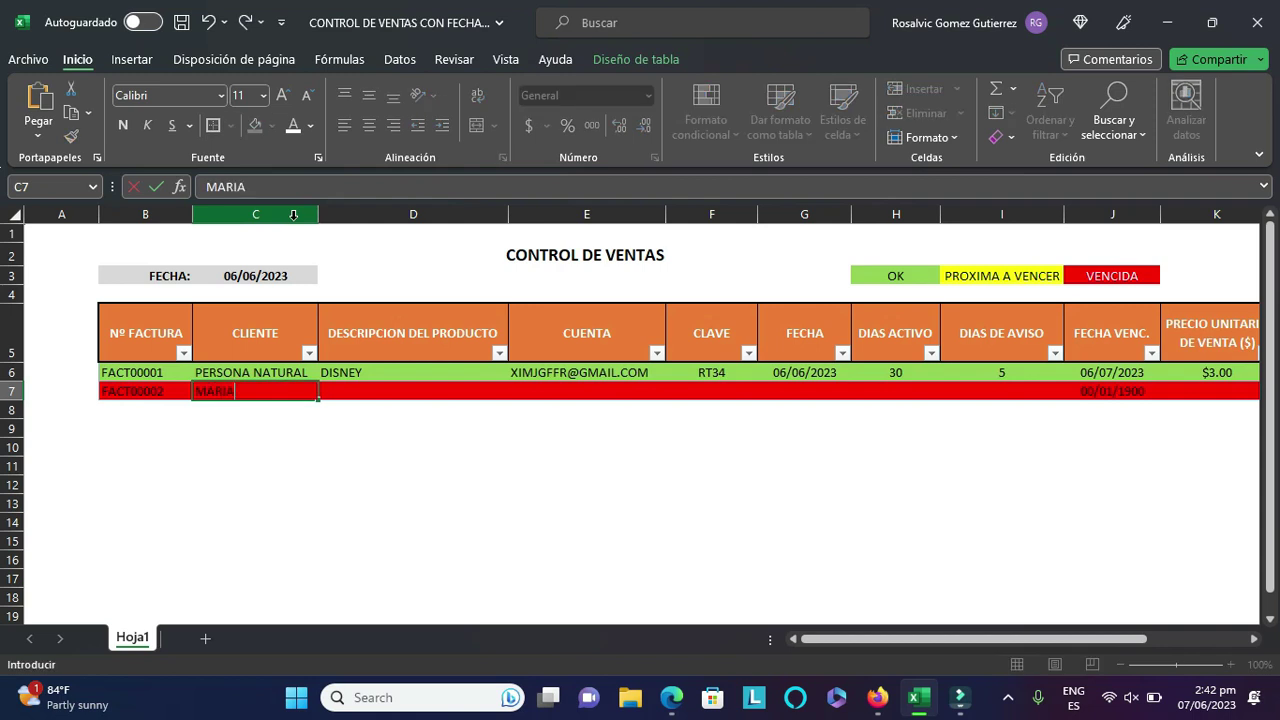
pyautogui.press('Tab')
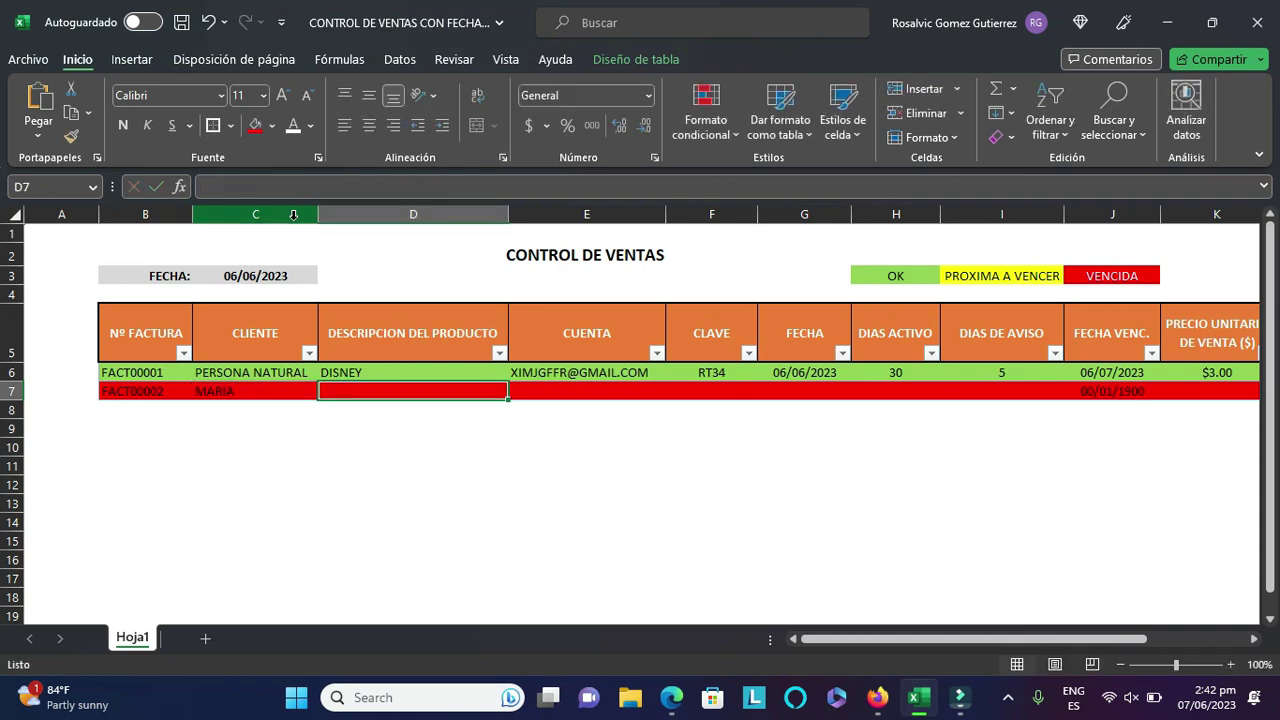
pyautogui.write('HBO MA')
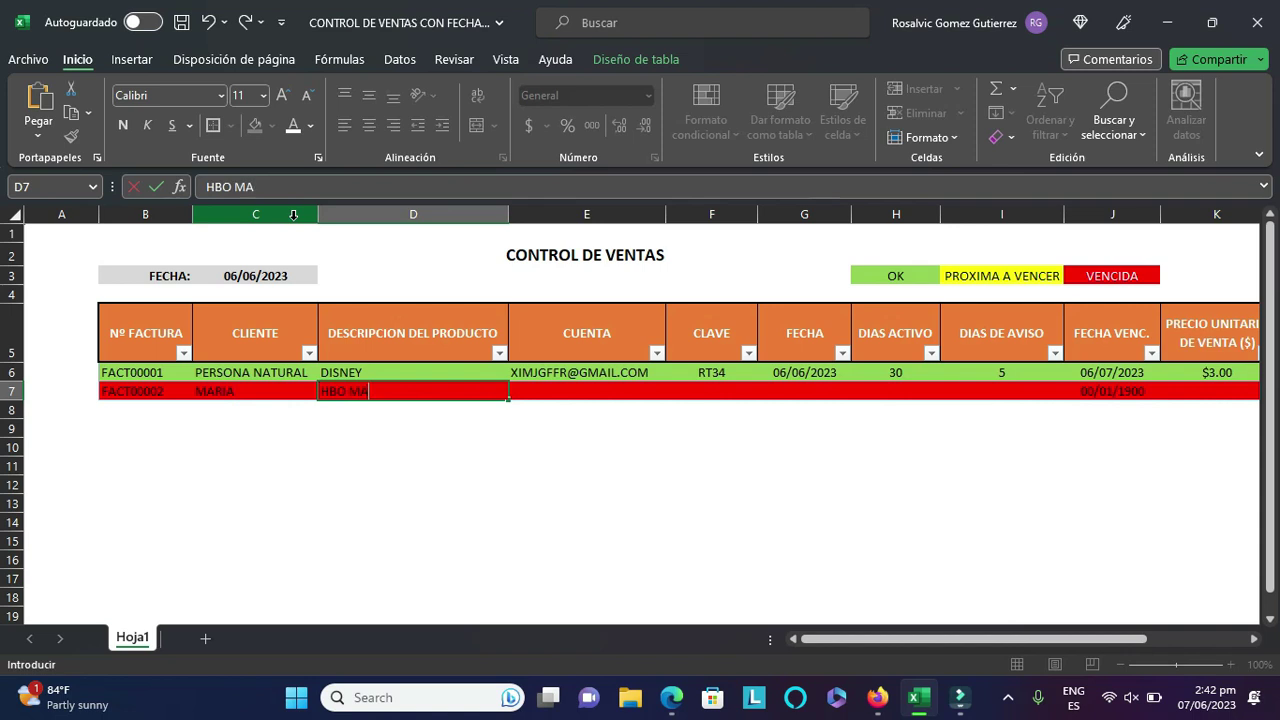
pyautogui.write('X')
pyautogui.press('Tab')
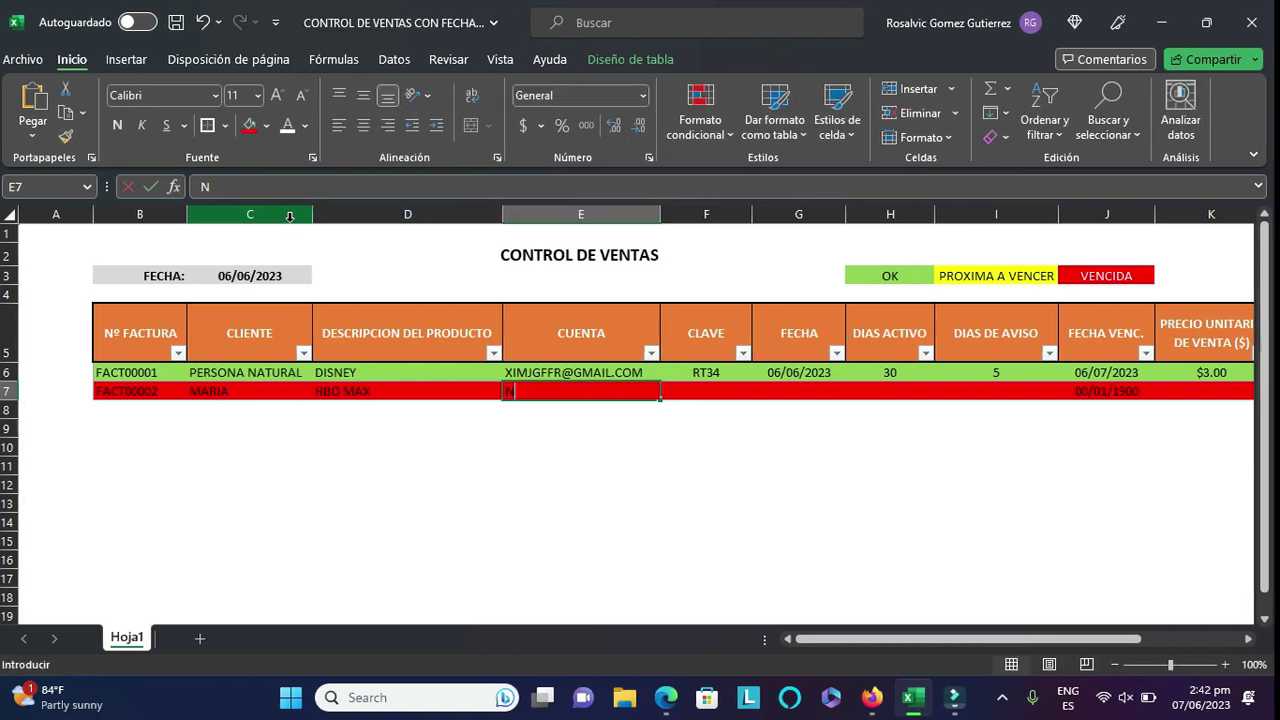
pyautogui.press('Tab')
pyautogui.write('1234')
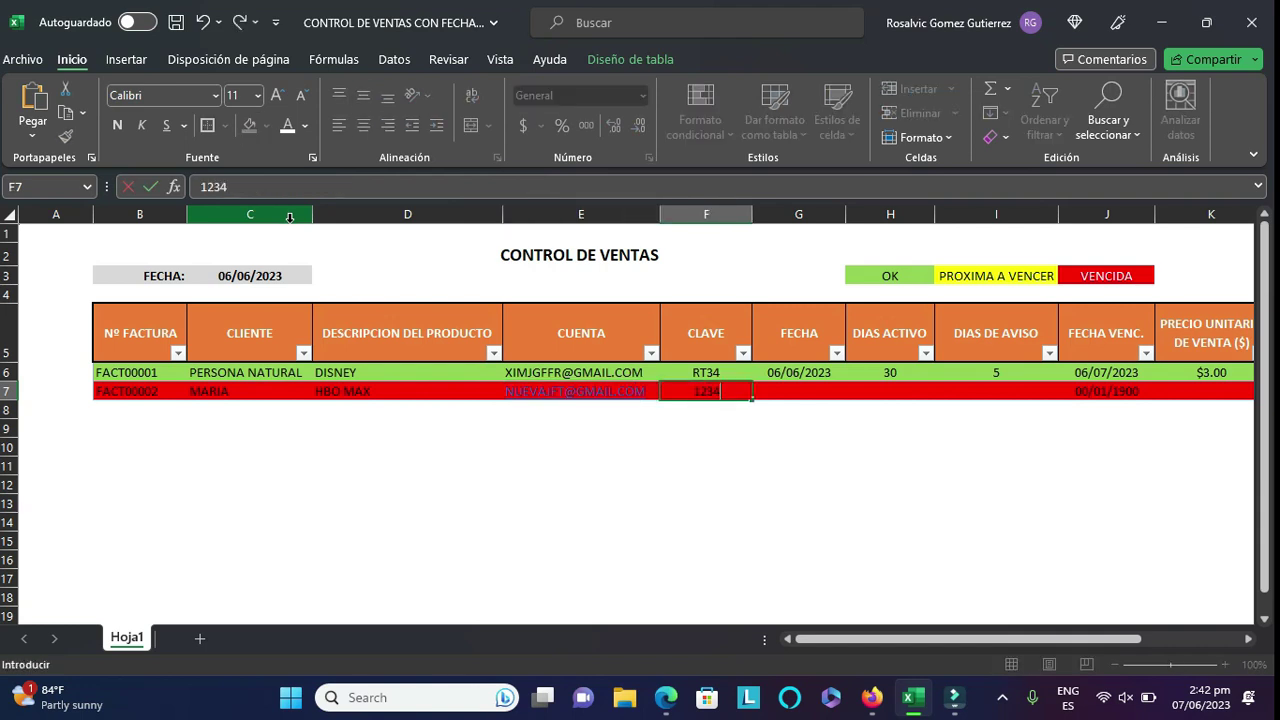
pyautogui.press('Tab')
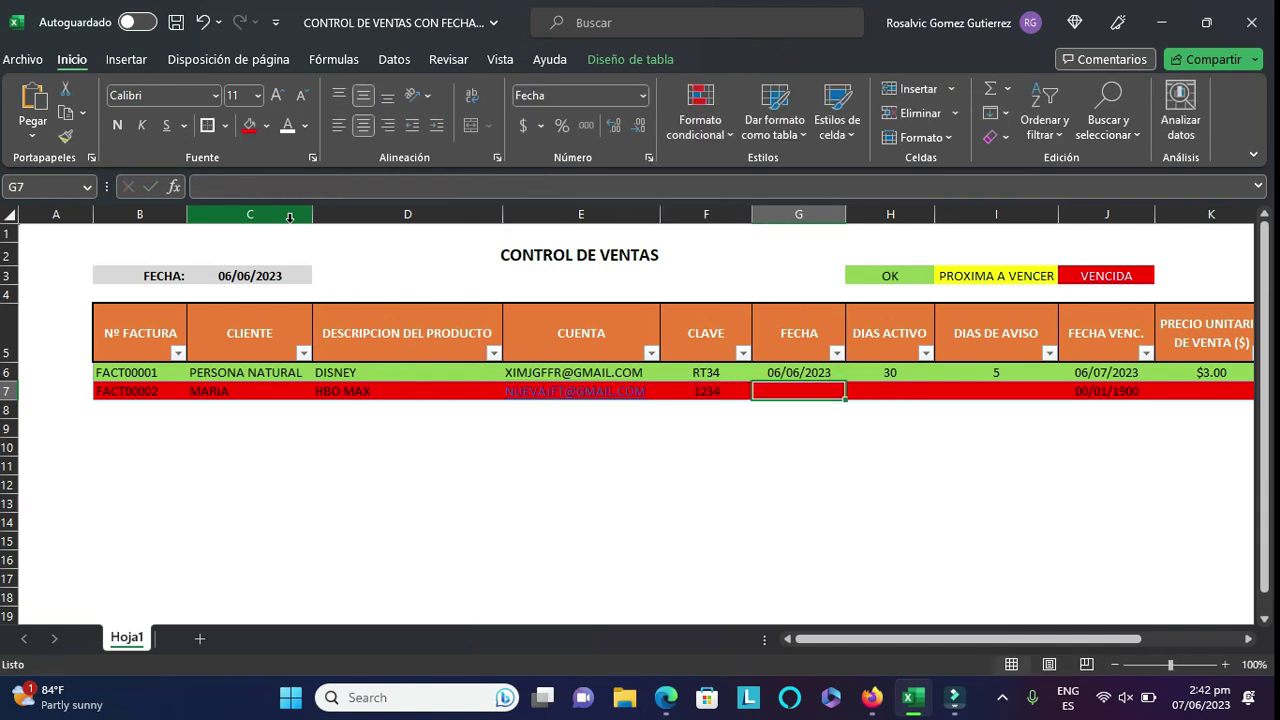
# - Enter 07/06/2023 as the second invoice's date
pyautogui.write('07/06/303')
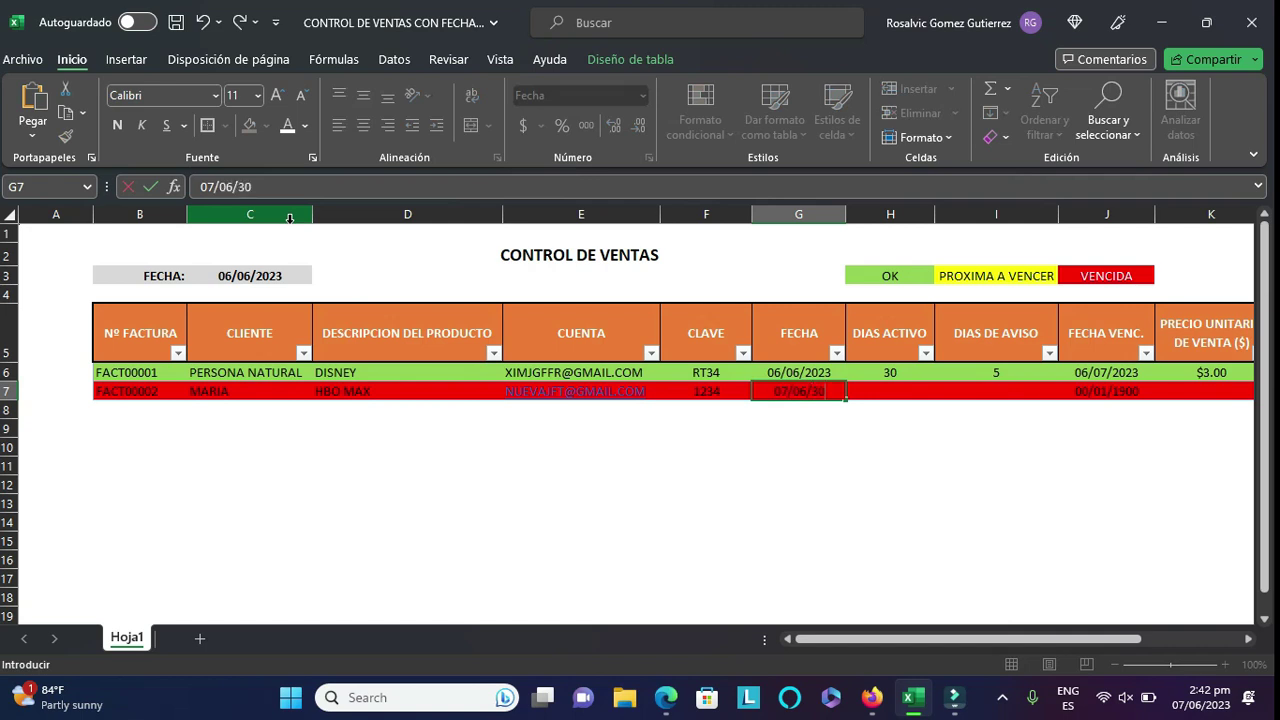
pyautogui.press('BackSpace')
pyautogui.press('BackSpace')
pyautogui.press('BackSpace')
pyautogui.write('2023')
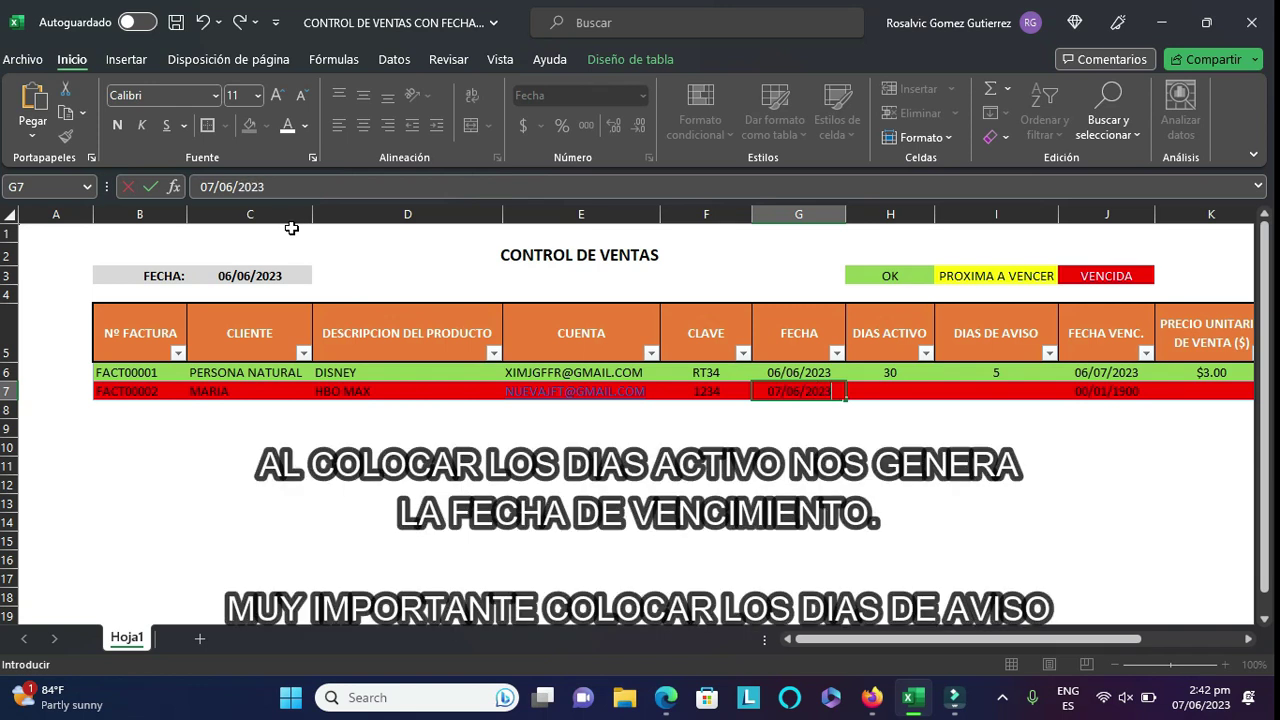
pyautogui.press('Tab')
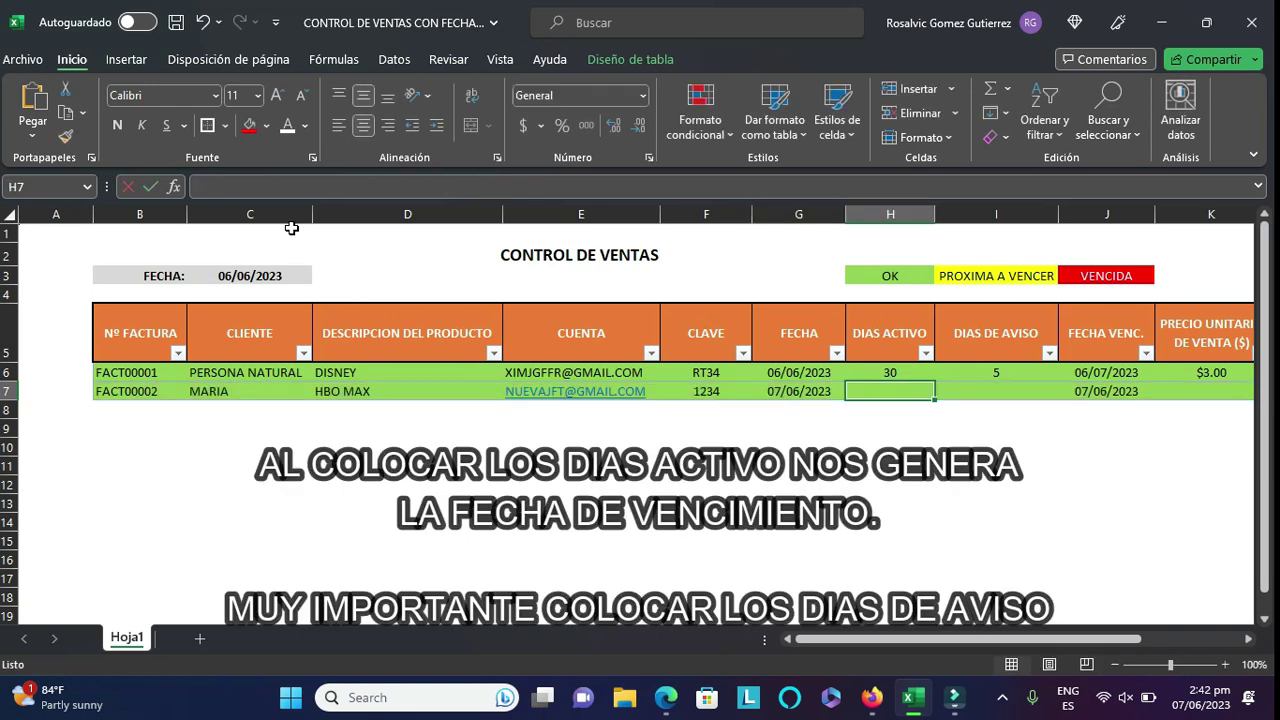
# - Give the second invoice 30 active days, 5 notice days and a $2.00 unit price
pyautogui.write('30')
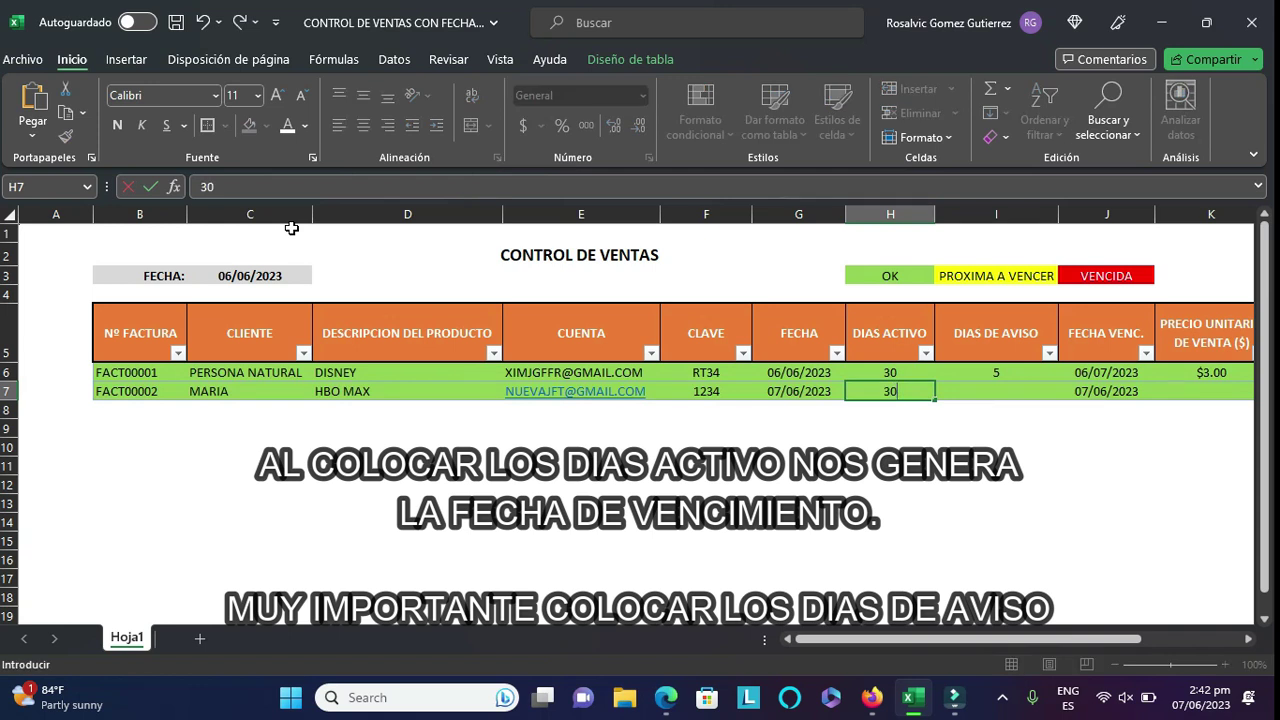
pyautogui.press('Tab')
pyautogui.write('5')
pyautogui.press('Tab')
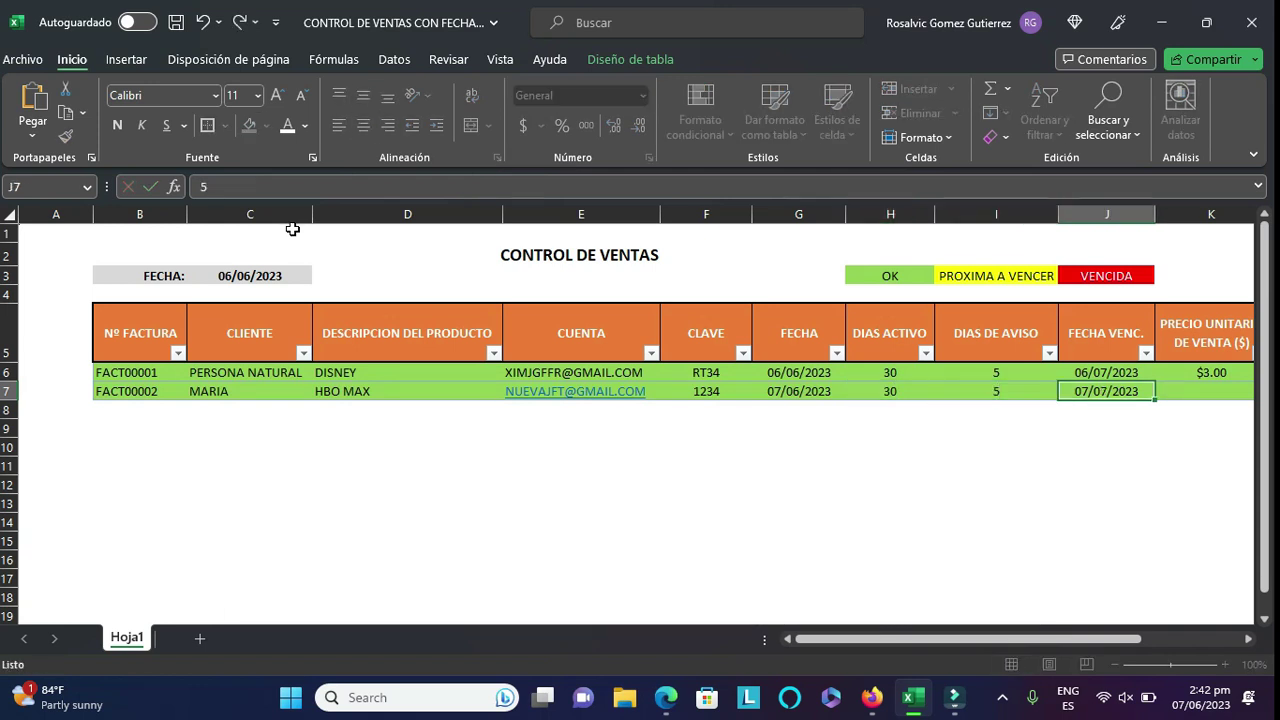
pyautogui.press('Tab')
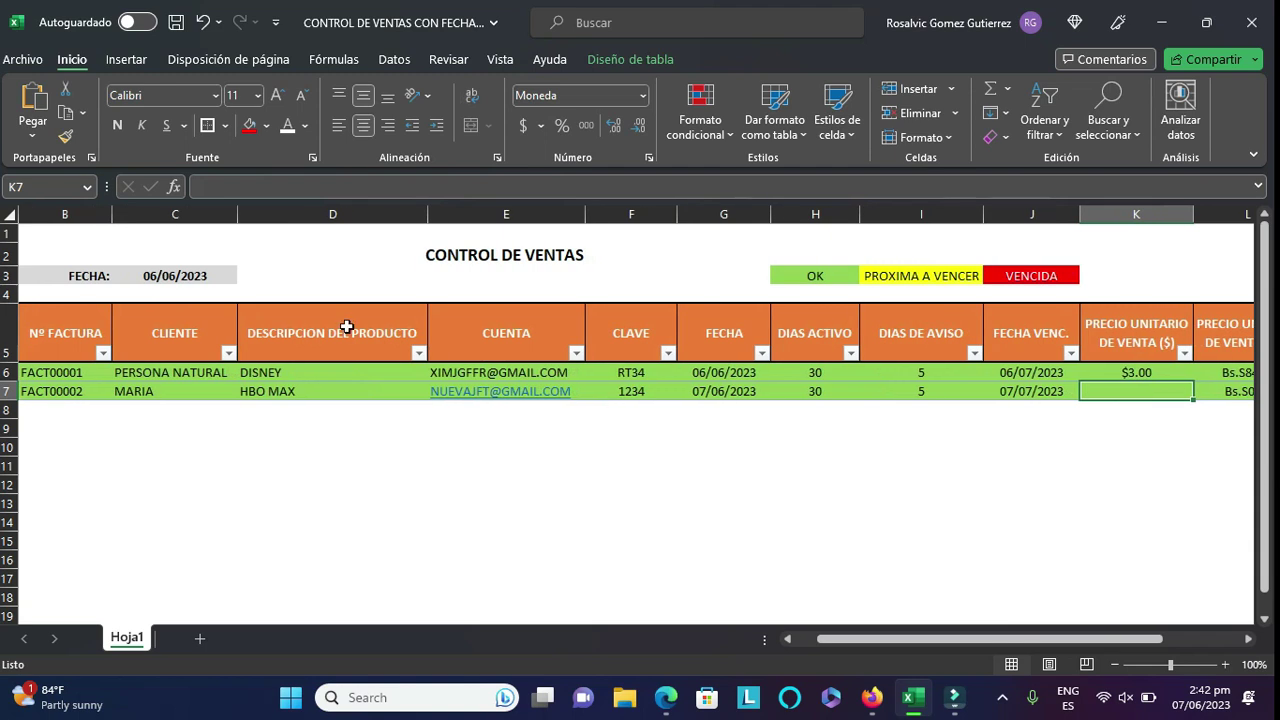
pyautogui.write('2')
pyautogui.press('Tab')
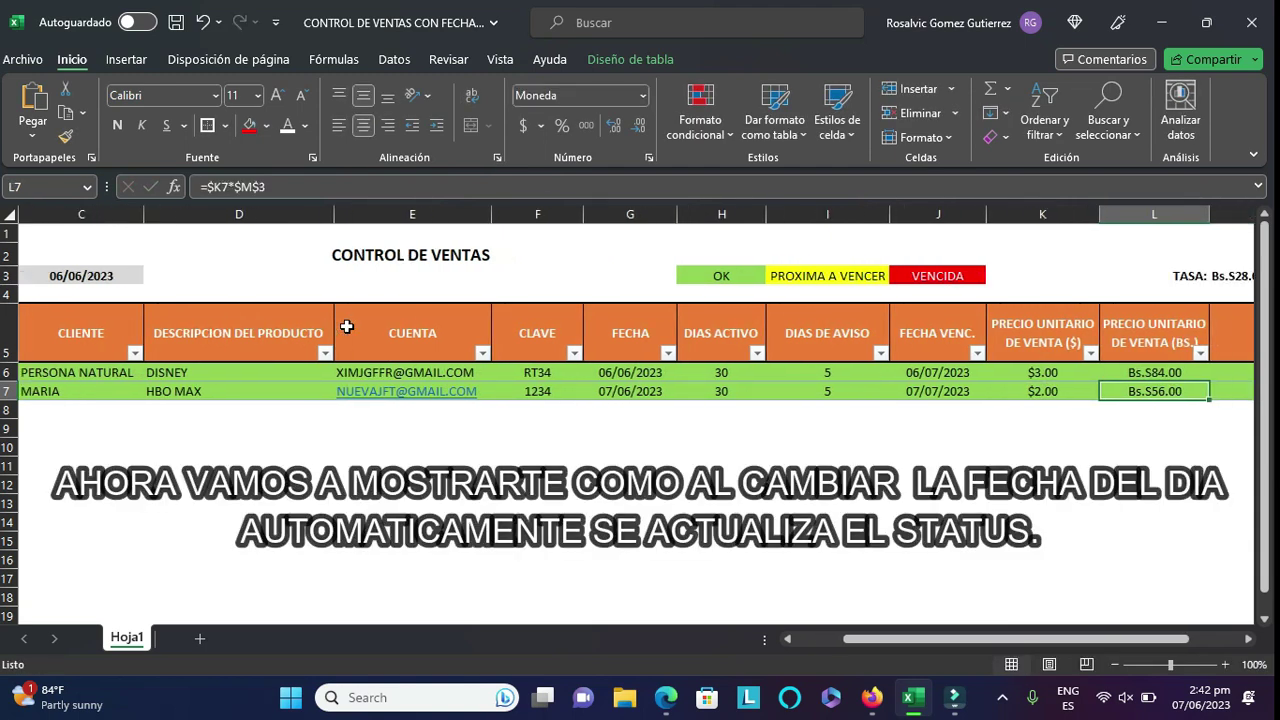
pyautogui.moveTo(963, 641); pyautogui.dragTo(1015, 645)
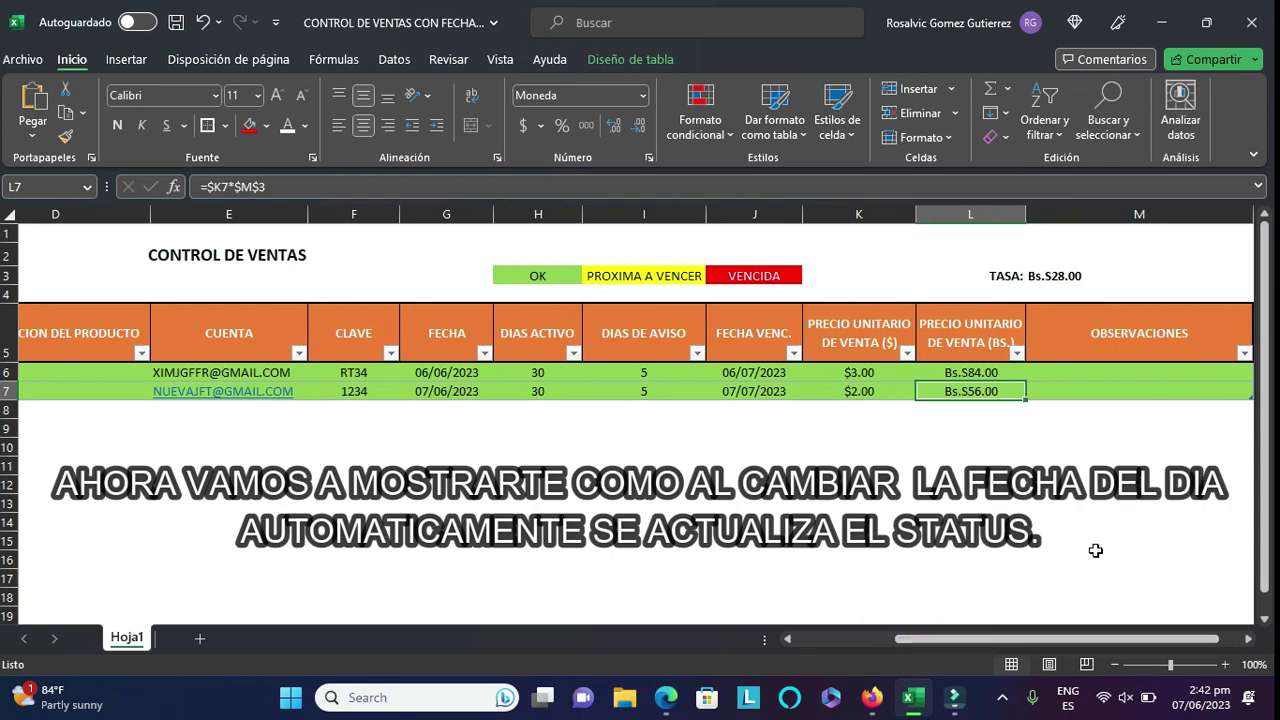
pyautogui.click(1111, 390)
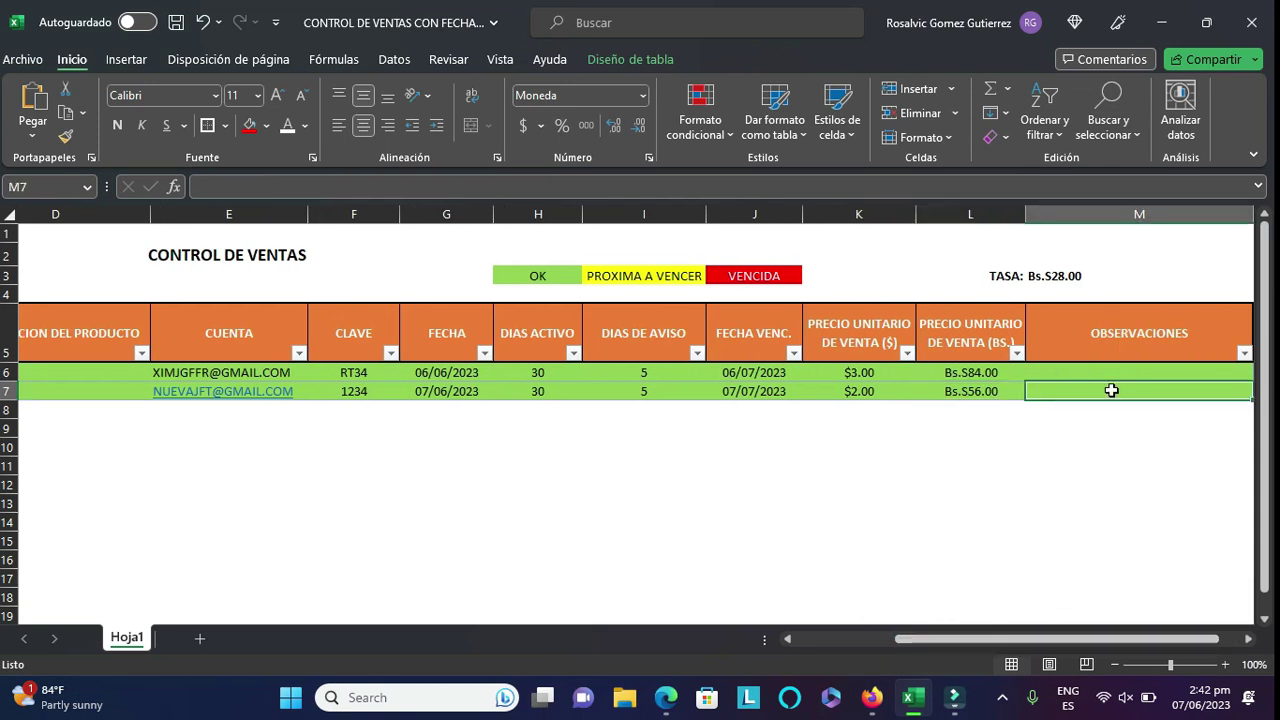
pyautogui.moveTo(1050, 641); pyautogui.dragTo(920, 646)
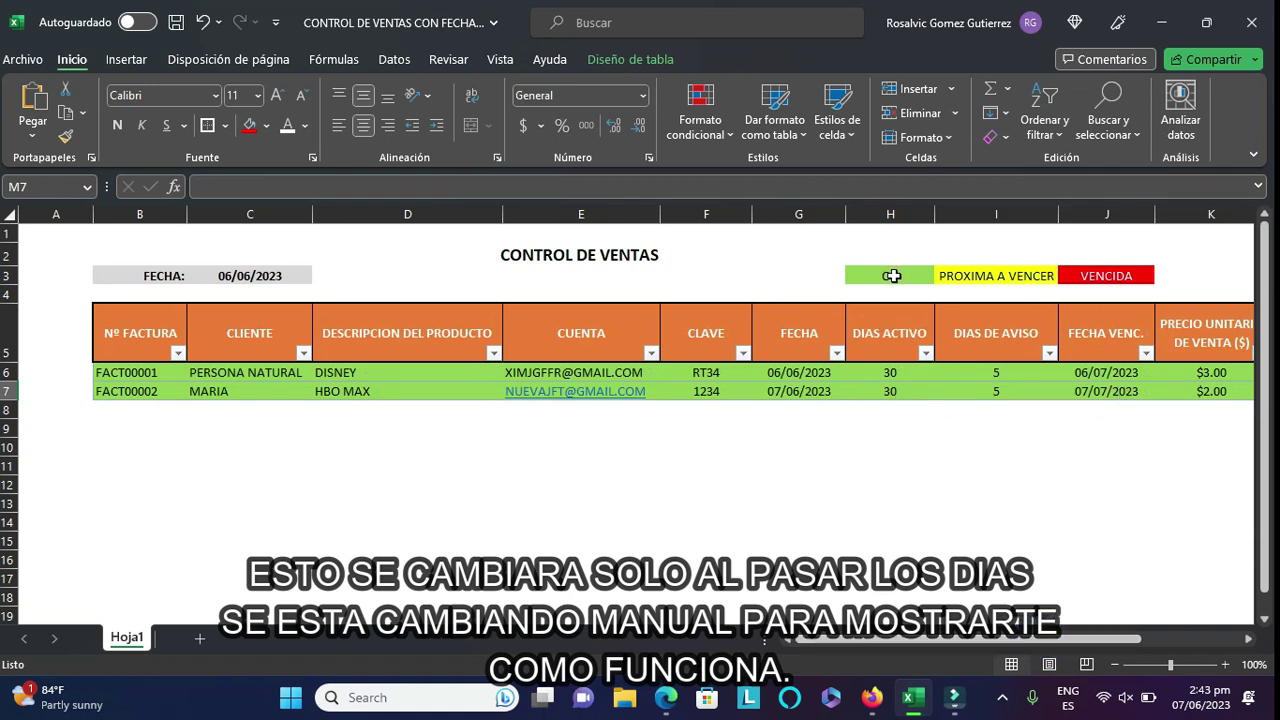
# - Change the FECHA date in C3 to 01/07/2023
pyautogui.click(236, 276)
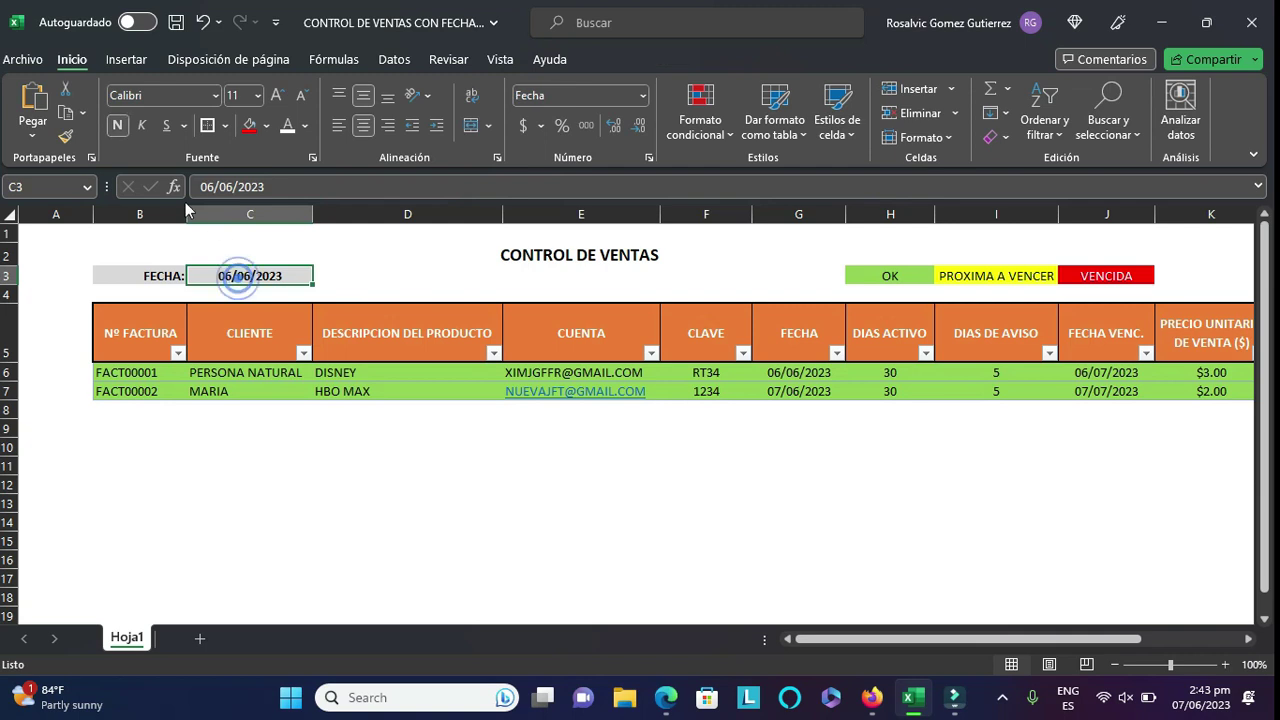
pyautogui.click(298, 189)
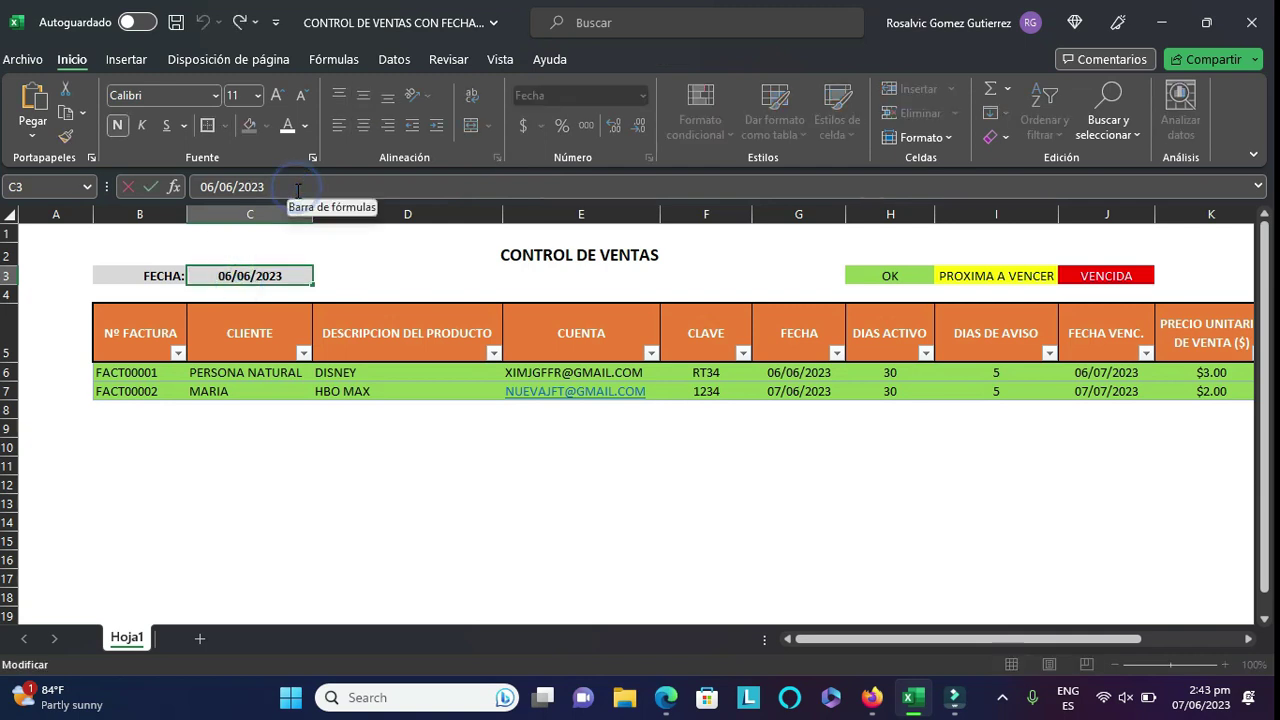
pyautogui.press('BackSpace')
pyautogui.press('BackSpace')
pyautogui.press('BackSpace')
pyautogui.press('BackSpace')
pyautogui.press('BackSpace')
pyautogui.press('BackSpace')
pyautogui.press('BackSpace')
pyautogui.press('BackSpace')
pyautogui.press('BackSpace')
pyautogui.press('BackSpace')
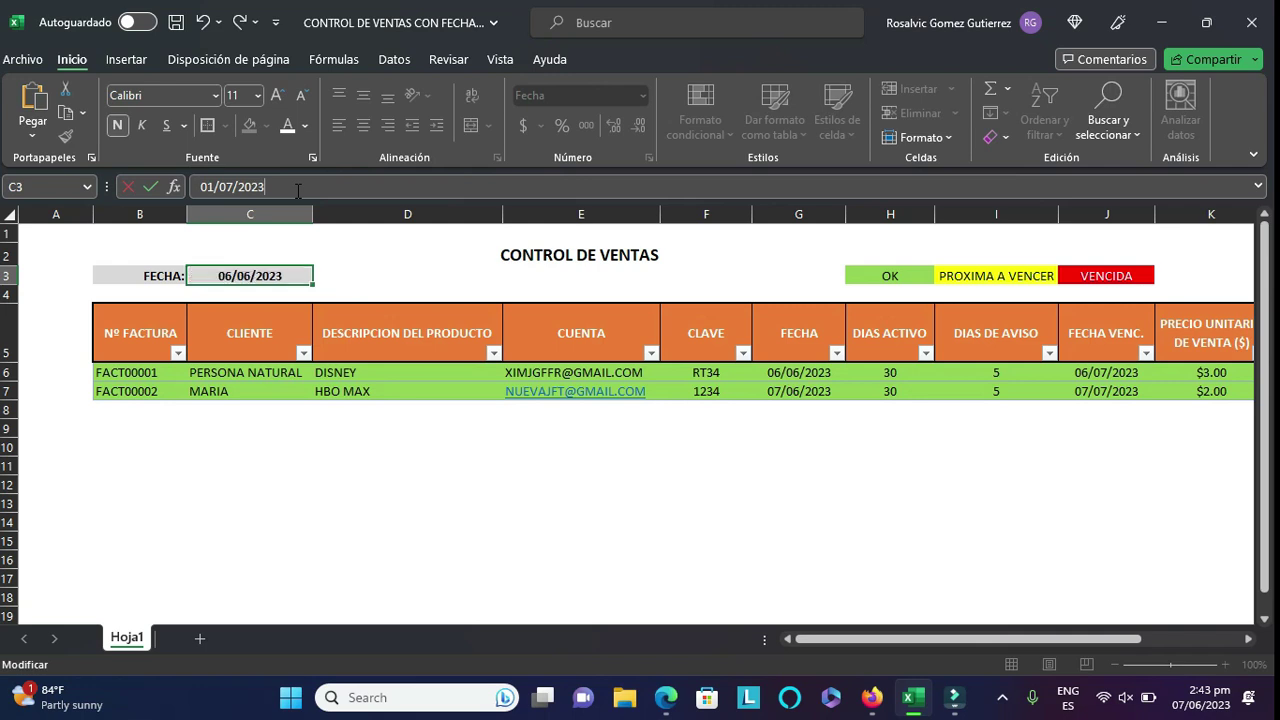
pyautogui.press('Return')
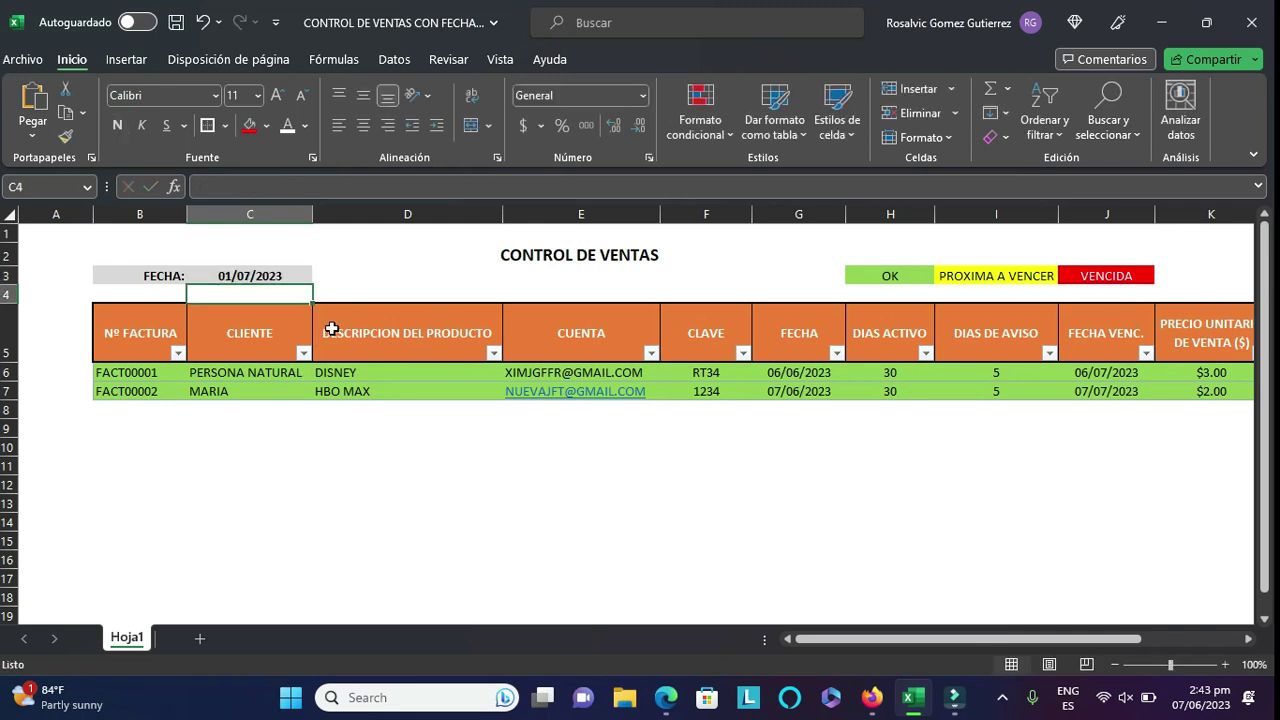
# - Advance the FECHA date to 02/07/2023, turning FACT00001 yellow
pyautogui.click(229, 273)
pyautogui.doubleClick(229, 273)
pyautogui.press('BackSpace')
pyautogui.write('2')
pyautogui.press('Return')
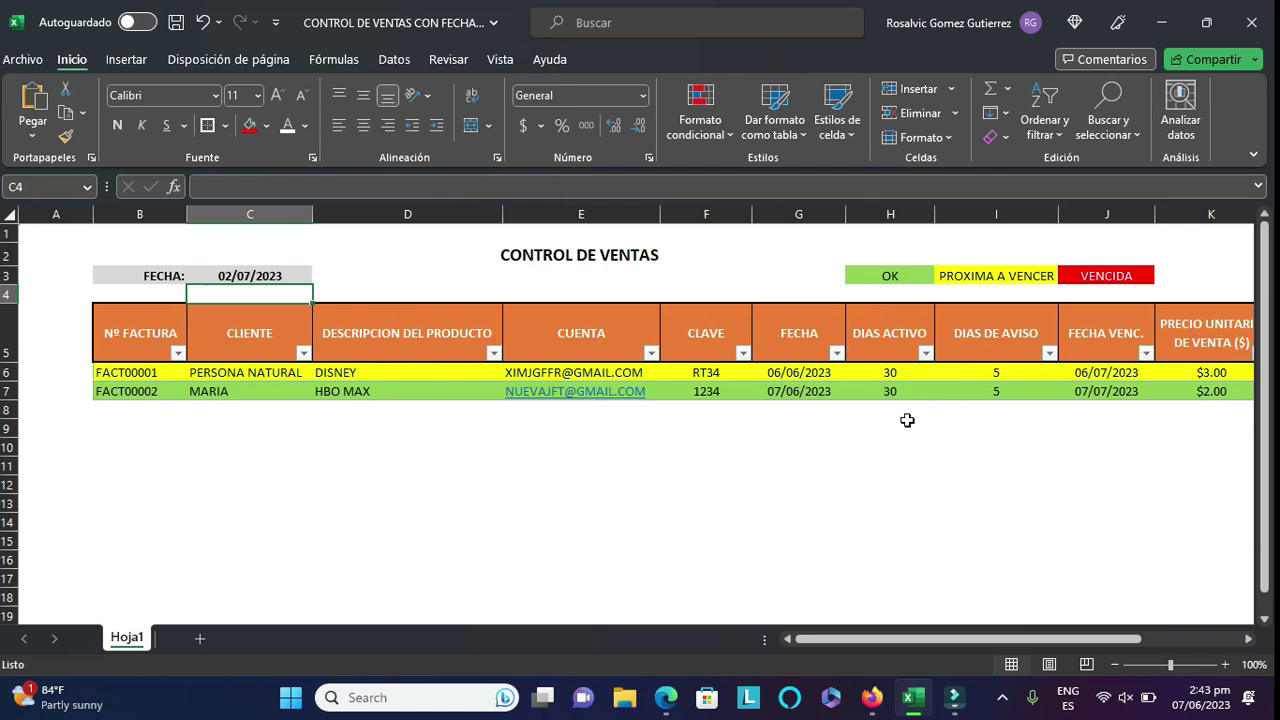
pyautogui.click(233, 272)
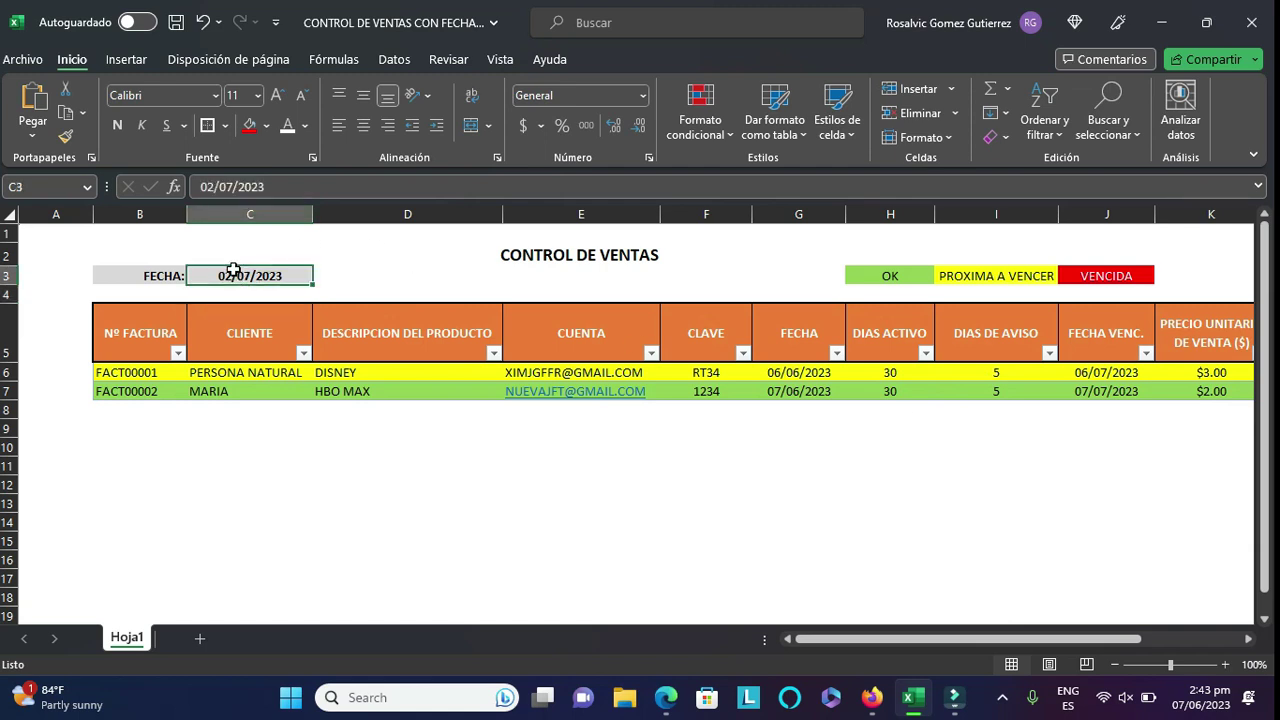
# - Change the FECHA date to 04/07/2023
pyautogui.click(205, 186)
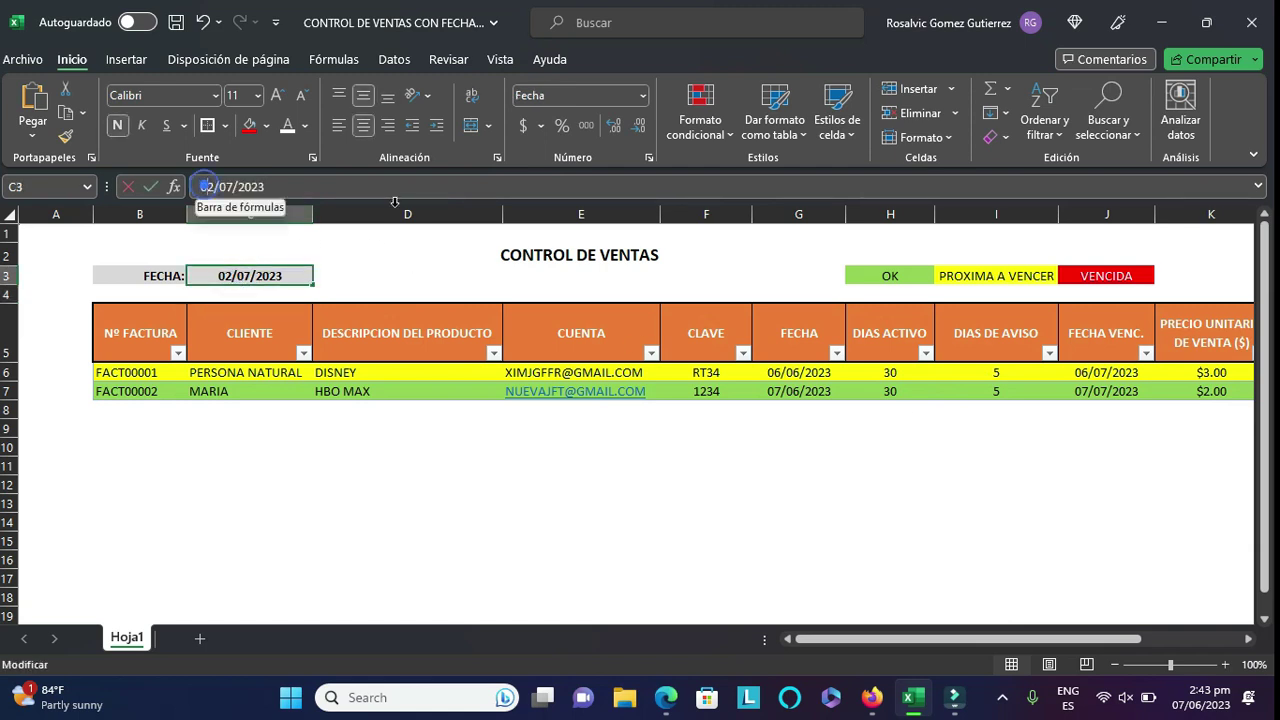
pyautogui.click(401, 214)
pyautogui.press('Delete')
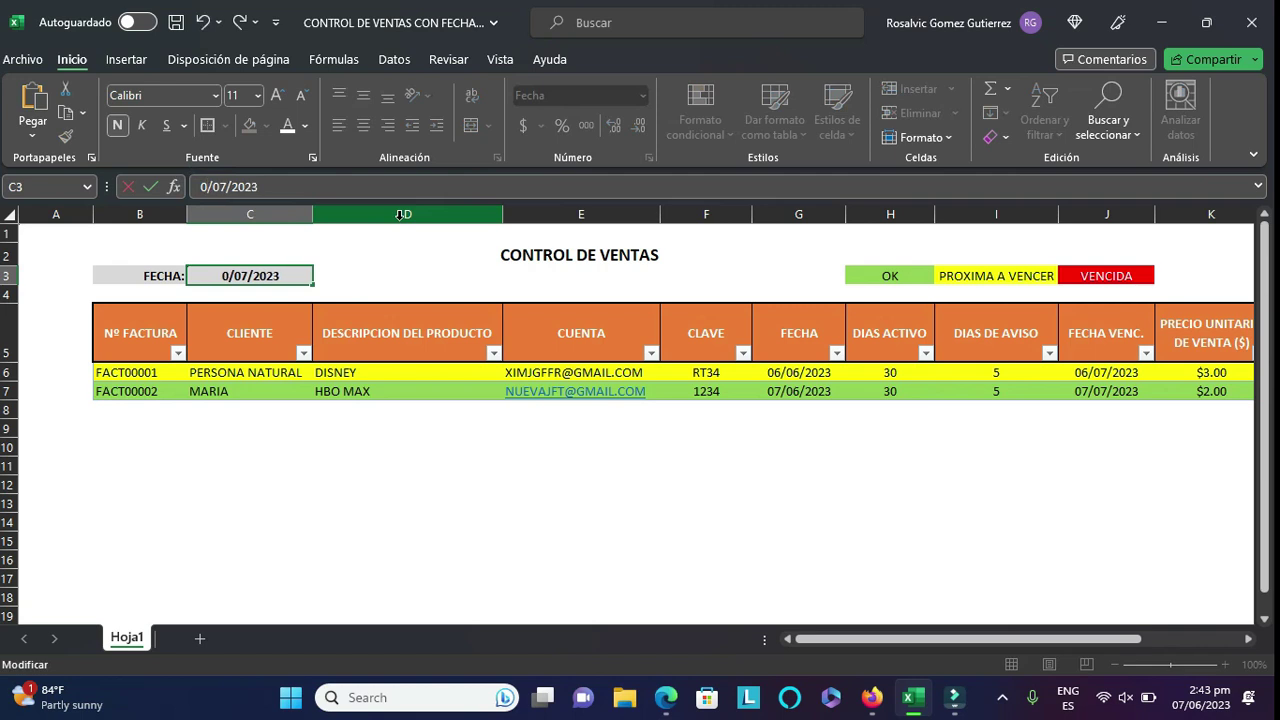
pyautogui.write('4')
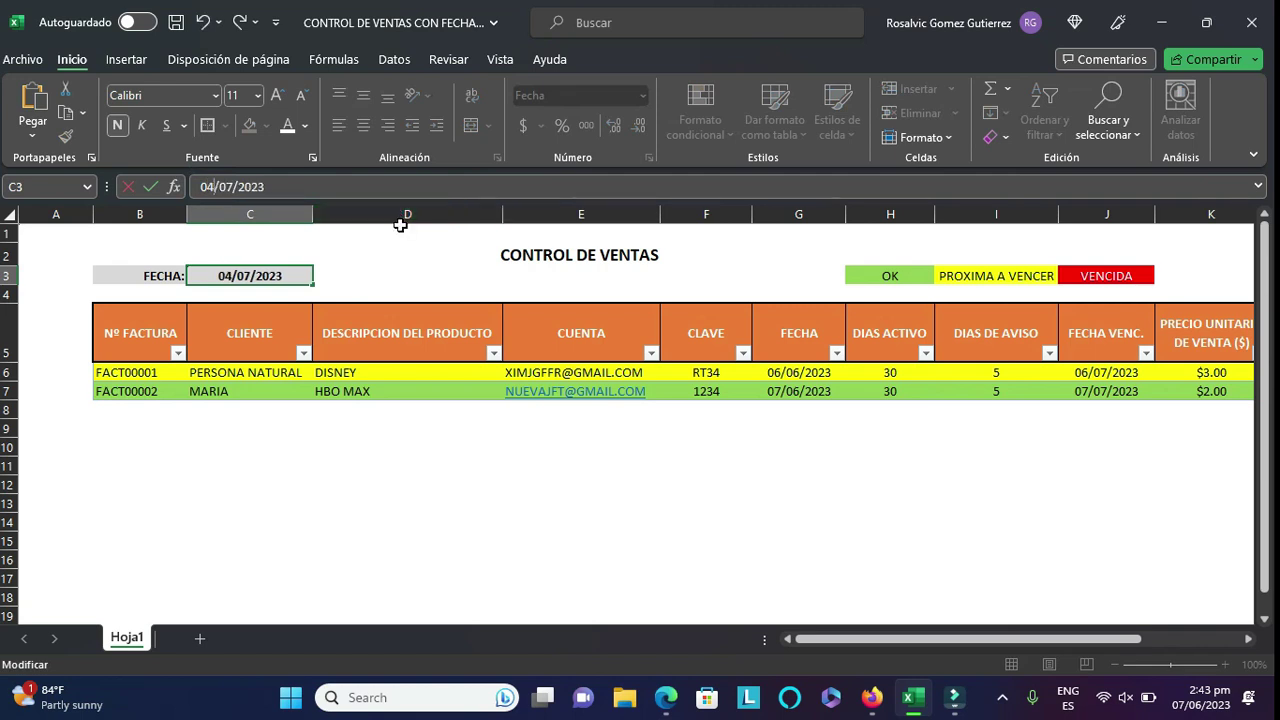
pyautogui.press('Return')
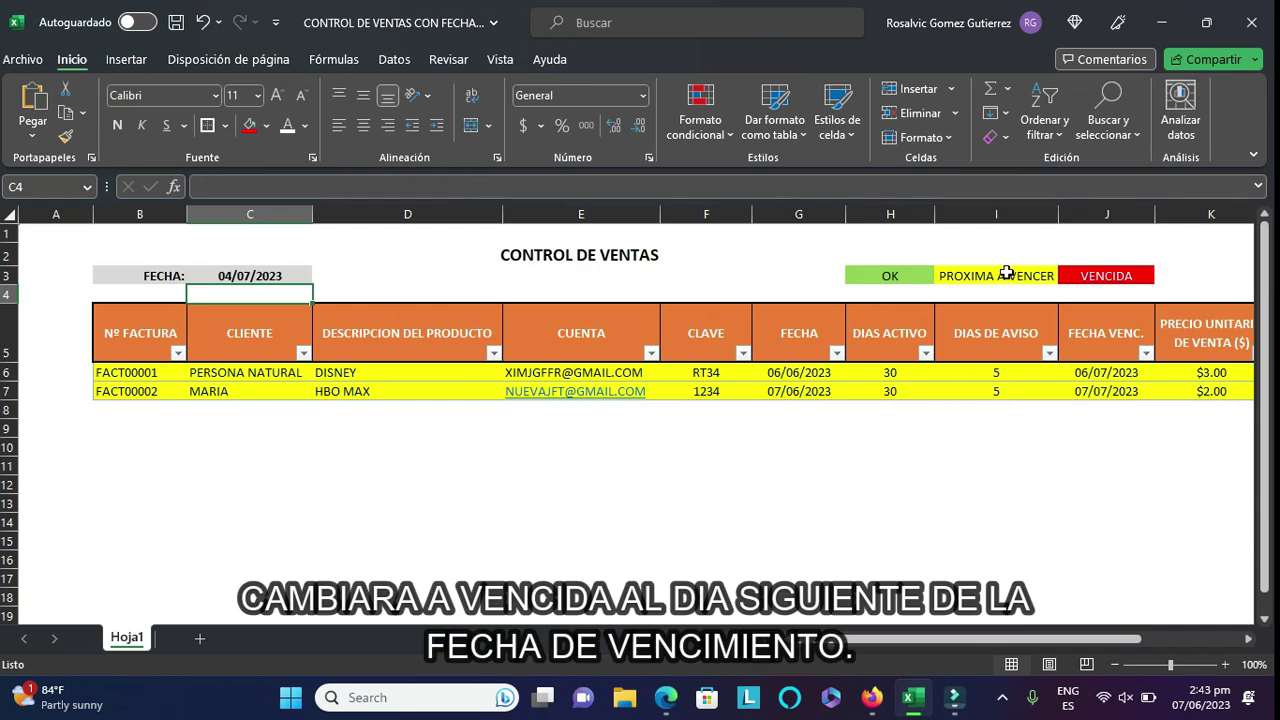
# - Advance the FECHA date to 06/07/2023, turning both invoices yellow
pyautogui.click(222, 273)
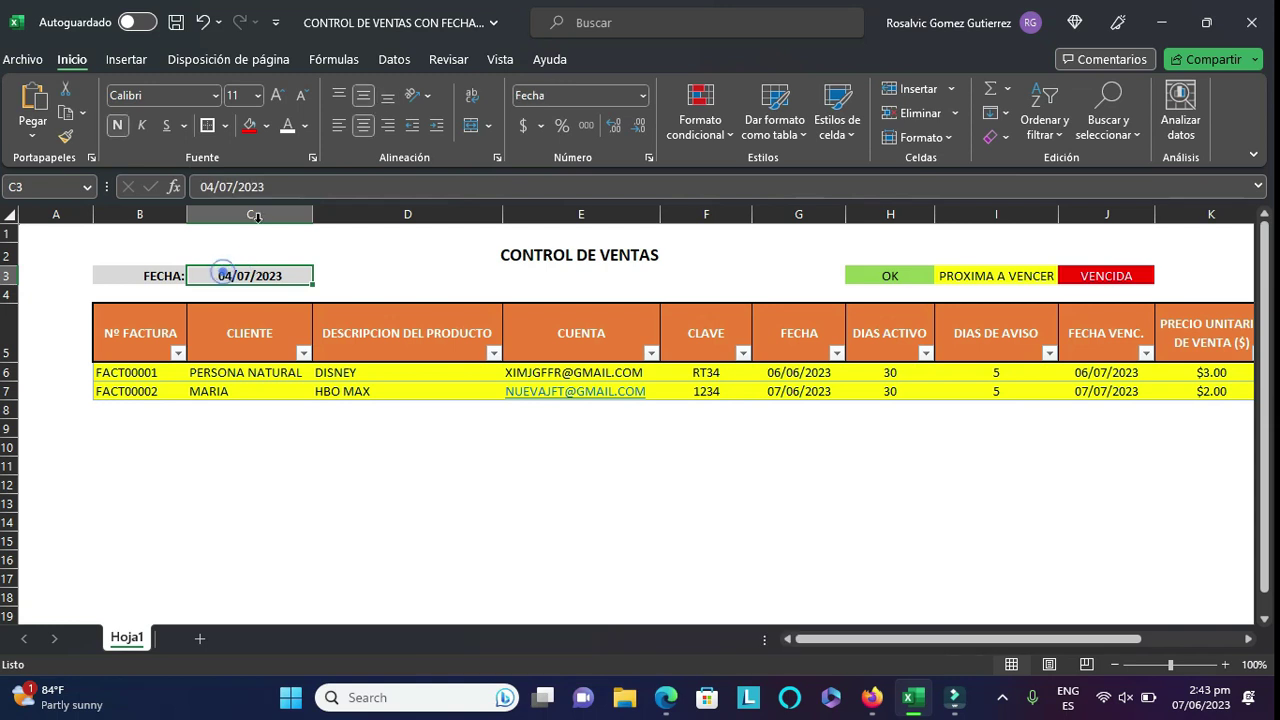
pyautogui.click(201, 187)
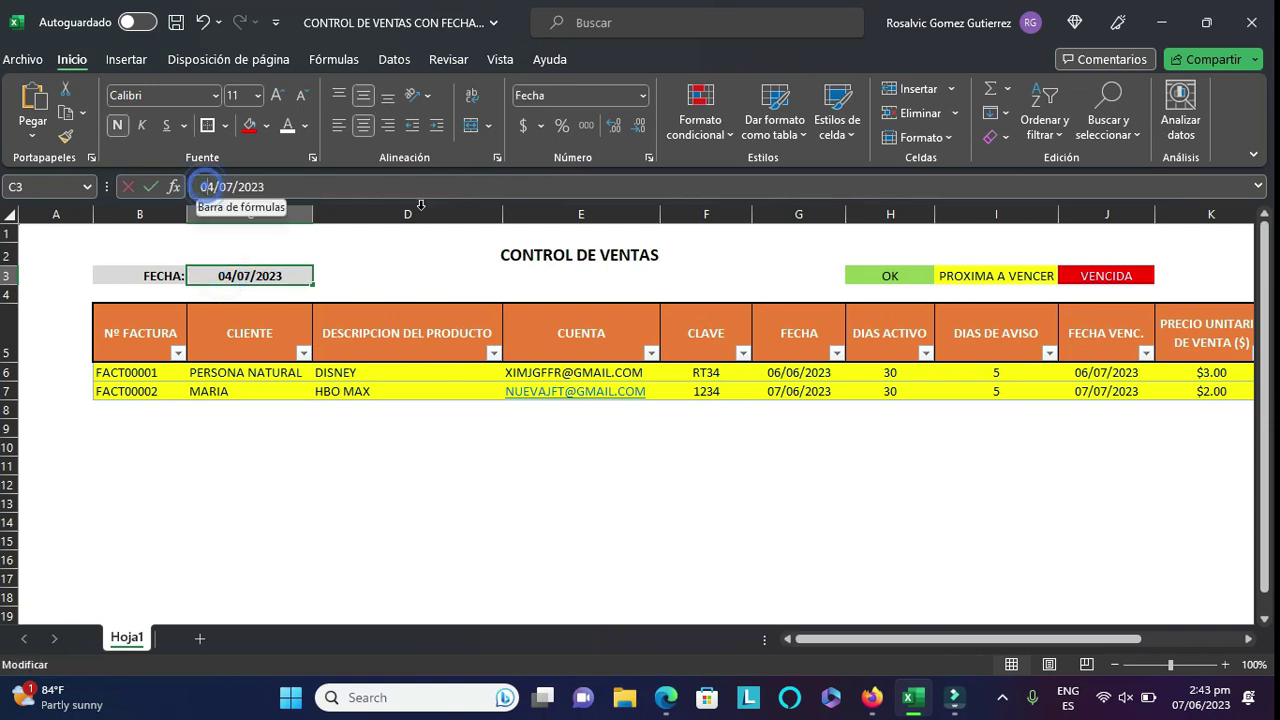
pyautogui.press('Delete')
pyautogui.write('6')
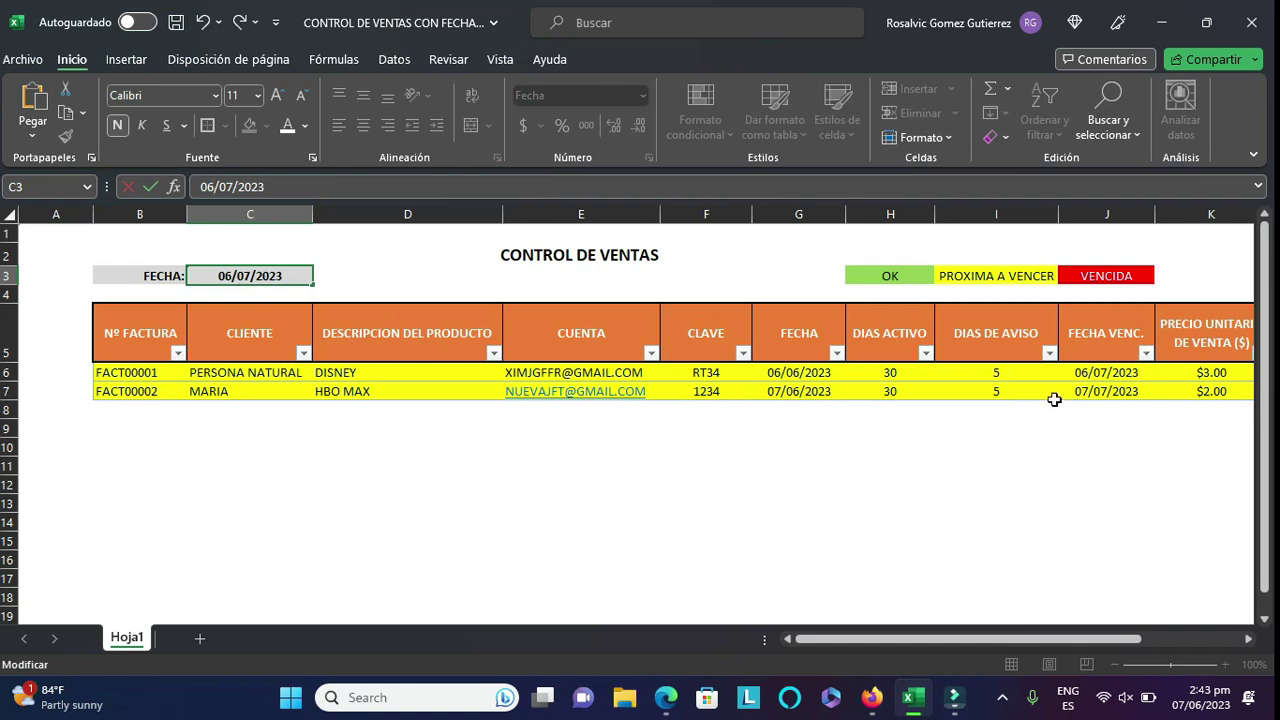
pyautogui.click(353, 280)
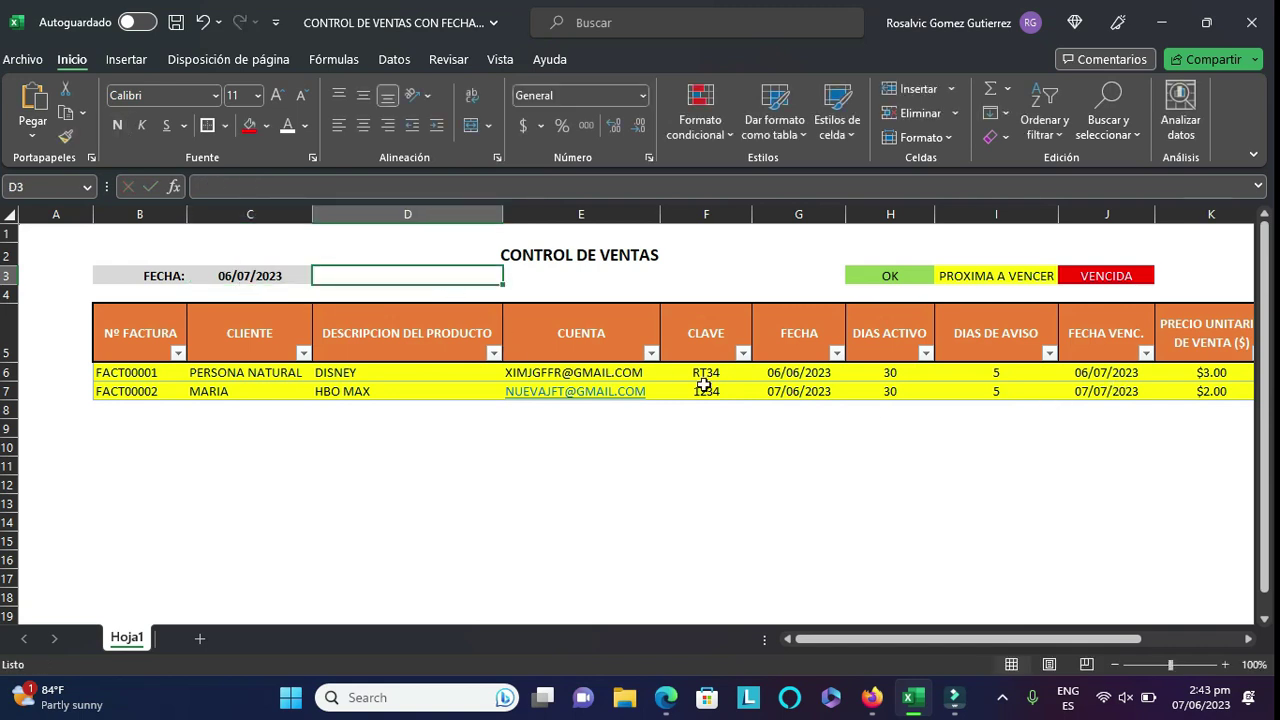
# - Change the FECHA date to 07/07/2023, making the first invoice overdue
pyautogui.click(245, 273)
pyautogui.click(205, 186)
pyautogui.press('Delete')
pyautogui.write('7')
pyautogui.press('Return')
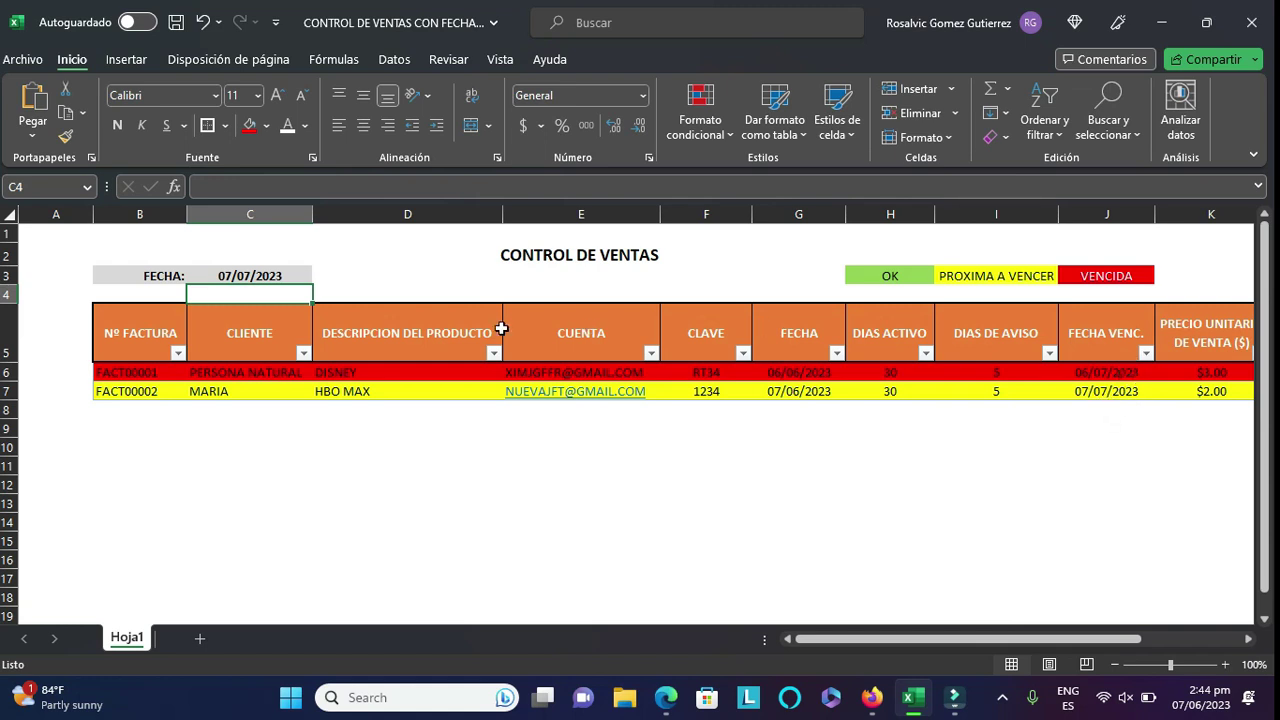
# - Advance the FECHA date to 08/07/2023 so both invoices show red
pyautogui.click(228, 276)
pyautogui.click(371, 192)
pyautogui.click(211, 187)
pyautogui.press('BackSpace')
pyautogui.write('8')
pyautogui.press('Return')
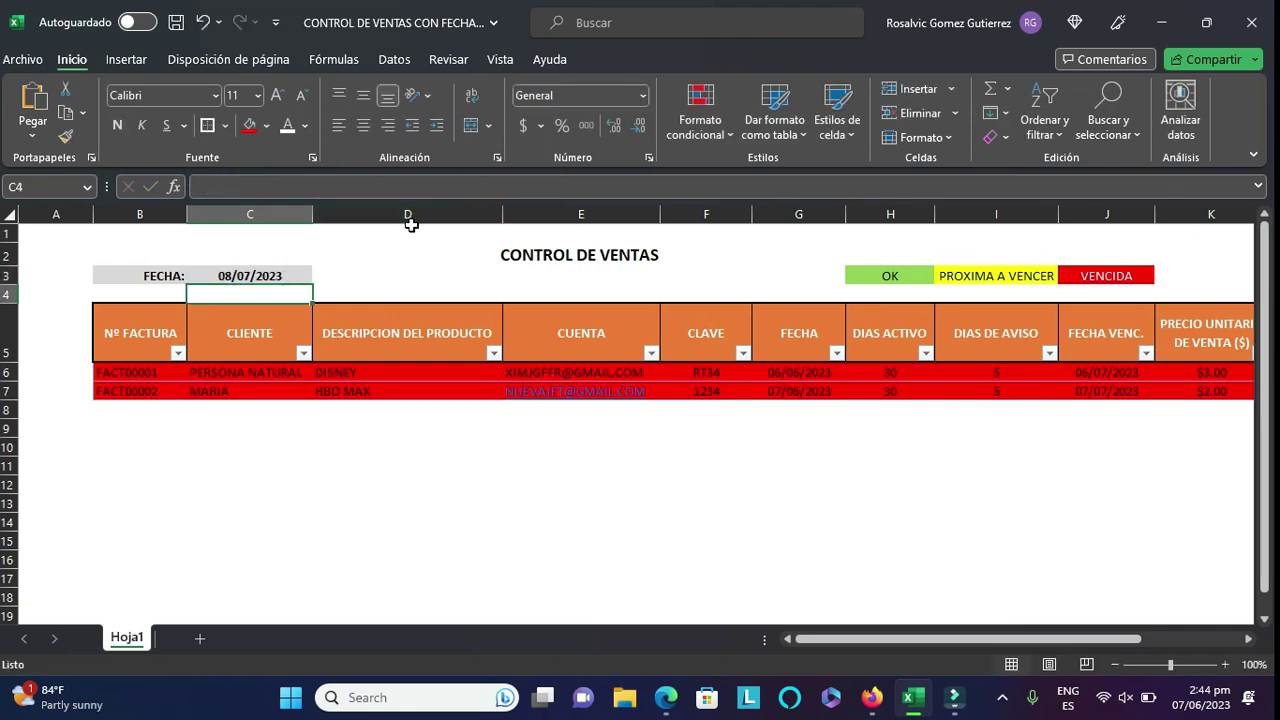